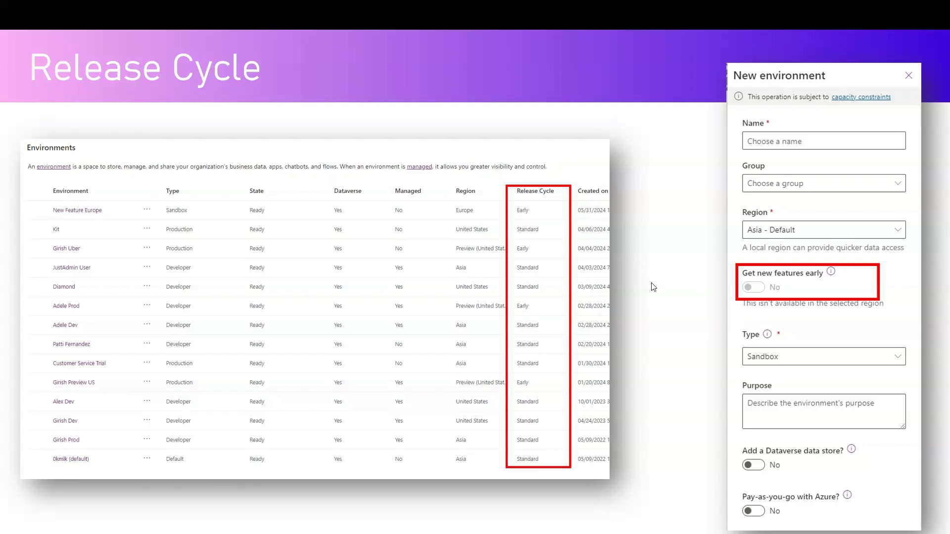
# Step: End the slide show and switch to the browser showing the Power Platform admin center's Environments list
pyautogui.press('Escape')
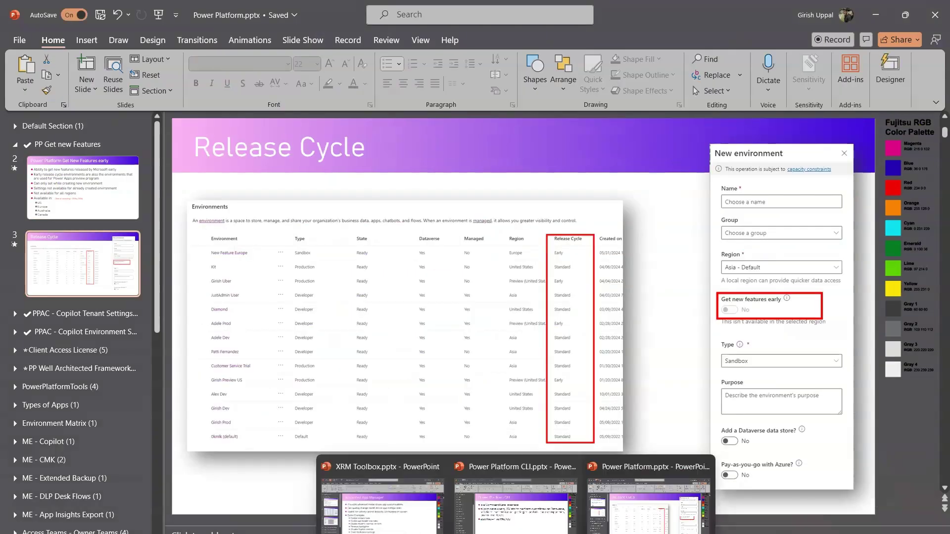
pyautogui.moveTo(434, 532)
pyautogui.click(426, 514)
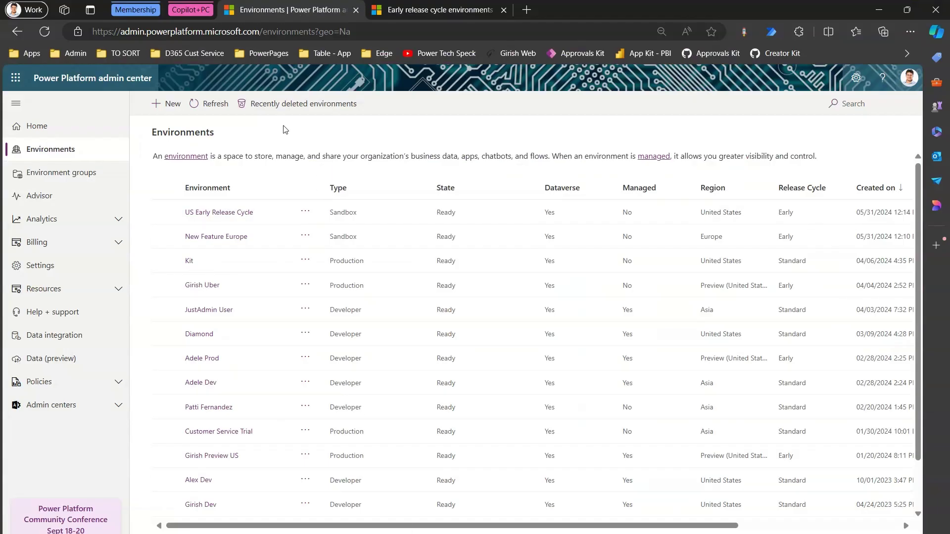
pyautogui.click(212, 115)
# Step: Examine the Release Cycle column and the regions of the Early environments, marking them temporarily on screen
pyautogui.moveTo(767, 174)
pyautogui.mouseDown()
pyautogui.moveTo(799, 247)
pyautogui.moveTo(848, 460)
pyautogui.moveTo(844, 520)
pyautogui.mouseUp()
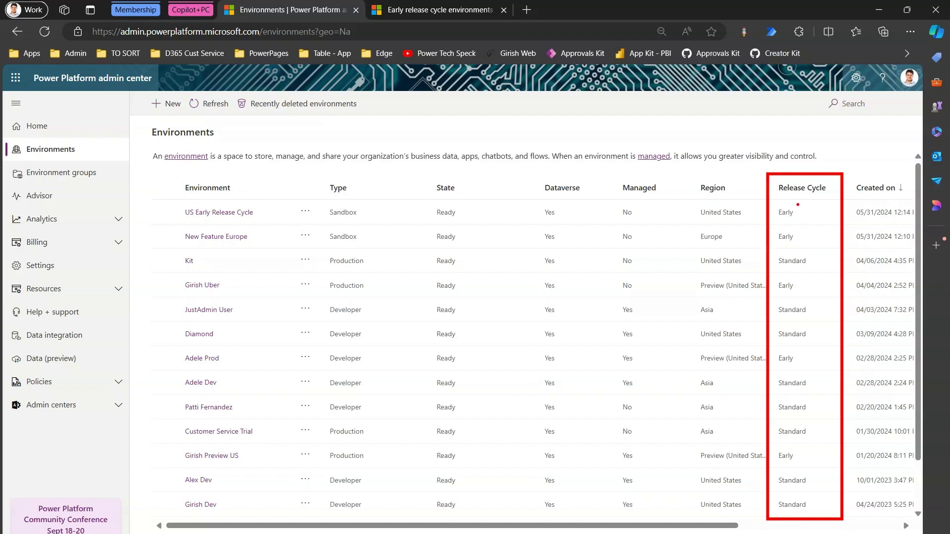
pyautogui.moveTo(798, 204)
pyautogui.mouseDown()
pyautogui.moveTo(771, 245)
pyautogui.moveTo(803, 226)
pyautogui.moveTo(789, 202)
pyautogui.mouseUp()
pyautogui.moveTo(712, 205)
pyautogui.mouseDown()
pyautogui.moveTo(691, 242)
pyautogui.moveTo(752, 223)
pyautogui.moveTo(695, 202)
pyautogui.mouseUp()
pyautogui.moveTo(791, 353)
pyautogui.mouseDown()
pyautogui.moveTo(753, 349)
pyautogui.moveTo(689, 367)
pyautogui.moveTo(809, 365)
pyautogui.moveTo(802, 346)
pyautogui.mouseUp()
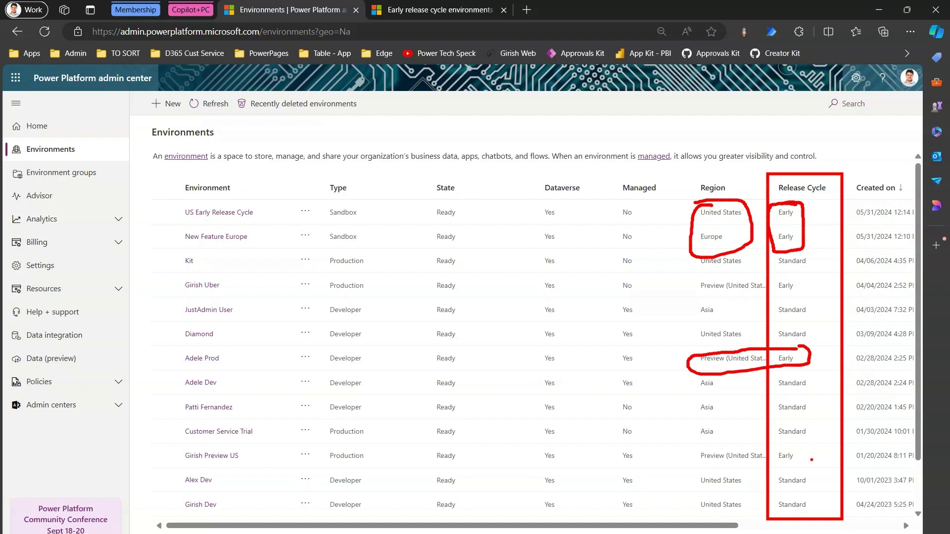
pyautogui.moveTo(796, 447)
pyautogui.mouseDown()
pyautogui.moveTo(712, 448)
pyautogui.moveTo(736, 467)
pyautogui.moveTo(796, 458)
pyautogui.moveTo(784, 450)
pyautogui.mouseUp()
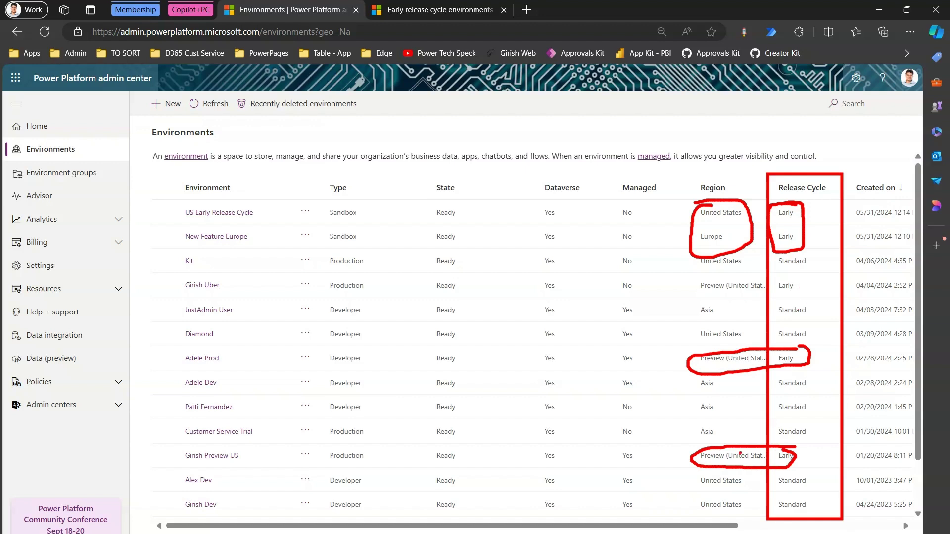
pyautogui.moveTo(732, 491)
pyautogui.mouseDown()
pyautogui.moveTo(784, 487)
pyautogui.moveTo(783, 496)
pyautogui.mouseUp()
pyautogui.press('Escape')
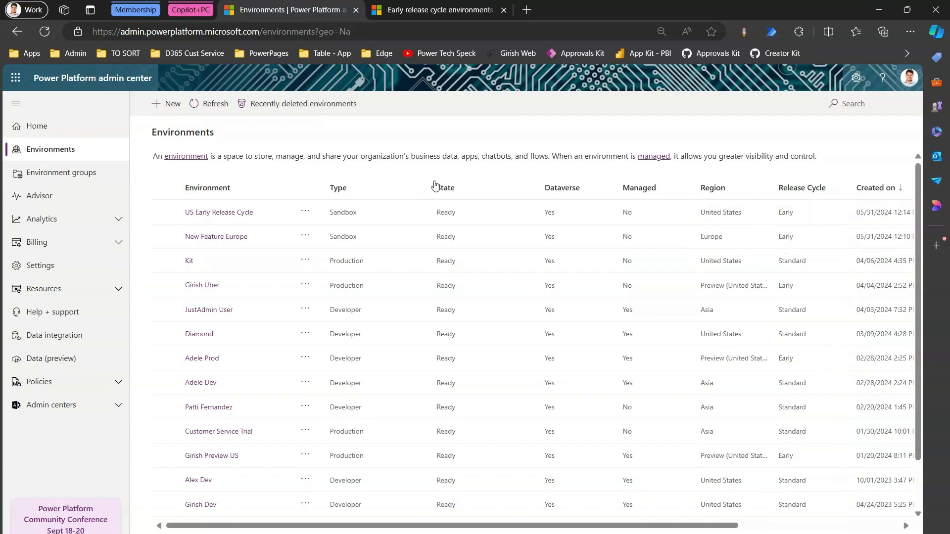
# Step: Start a new environment named Env 1 and check the help for Get new features early
pyautogui.click(162, 104)
pyautogui.click(770, 143)
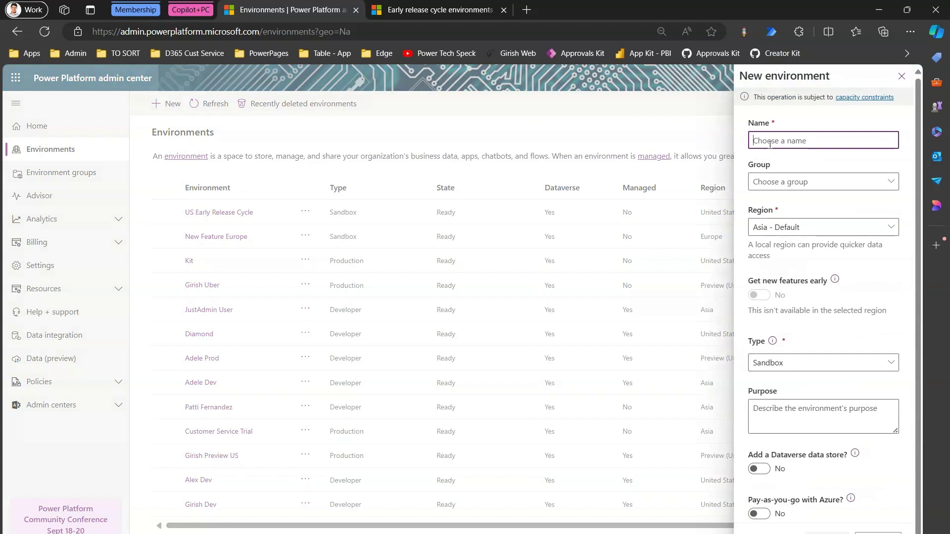
pyautogui.write('Env 1')
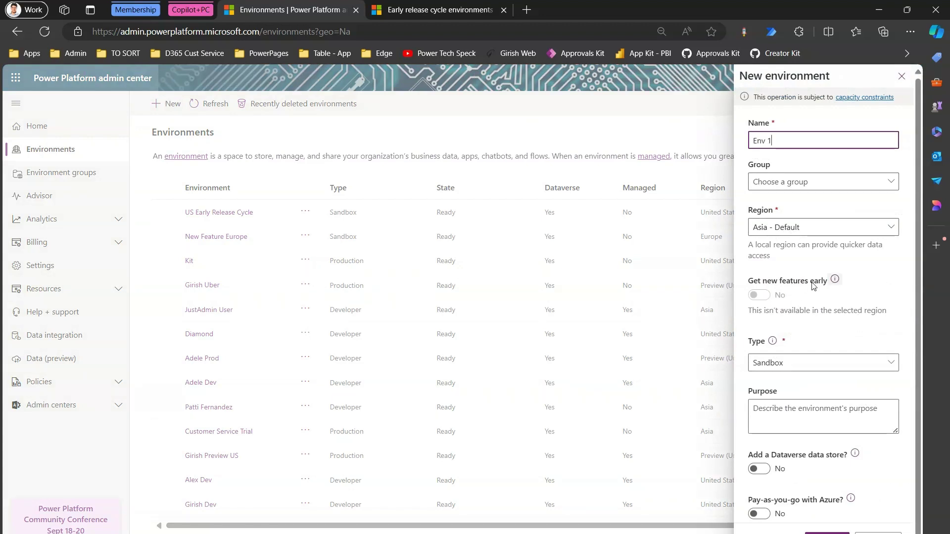
pyautogui.click(835, 279)
pyautogui.click(834, 285)
# Step: Set the new environment's region to United States and turn on Get new features early, consulting its help
pyautogui.click(777, 228)
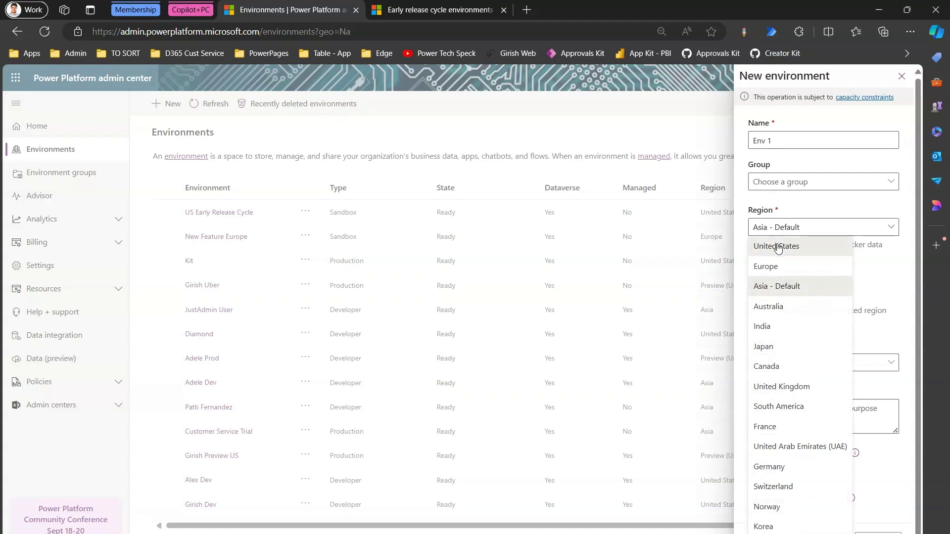
pyautogui.click(778, 247)
pyautogui.click(765, 285)
pyautogui.click(836, 269)
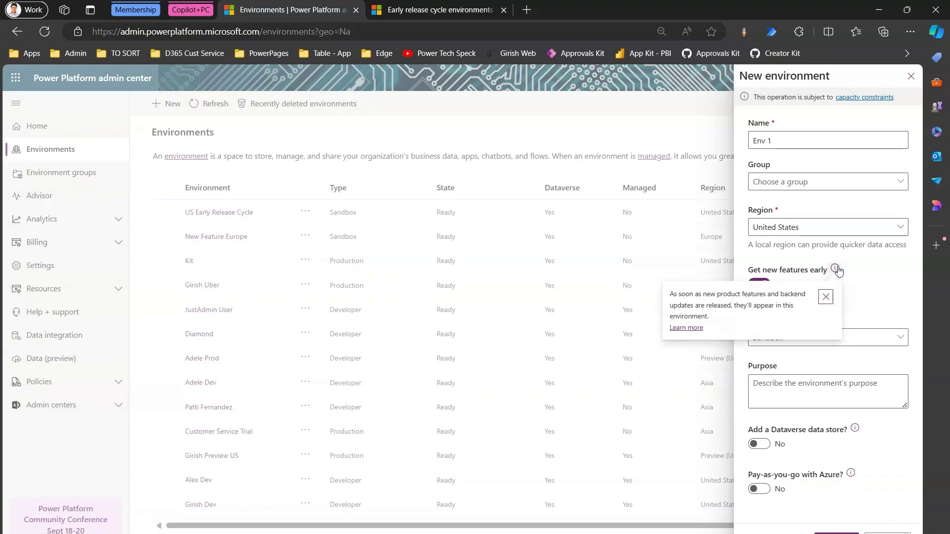
# Step: Read the introduction of the Early release cycle environments article on Microsoft Learn, highlighting its key sentences
pyautogui.click(451, 10)
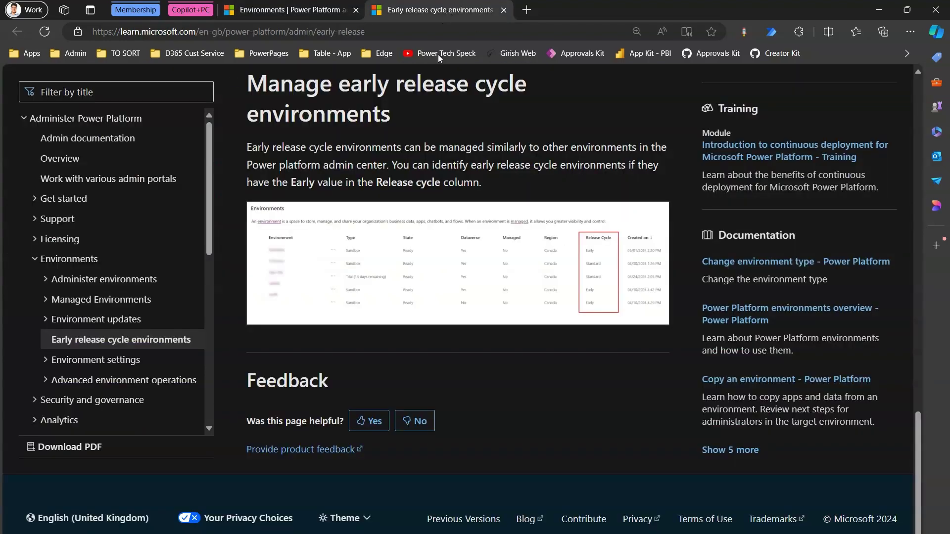
pyautogui.moveTo(919, 436); pyautogui.dragTo(918, 123)
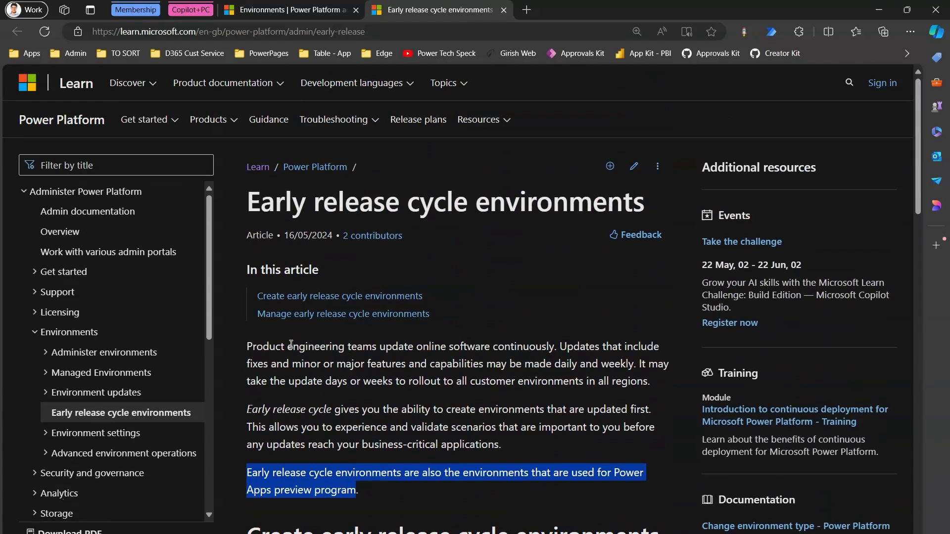
pyautogui.moveTo(253, 347); pyautogui.dragTo(466, 342)
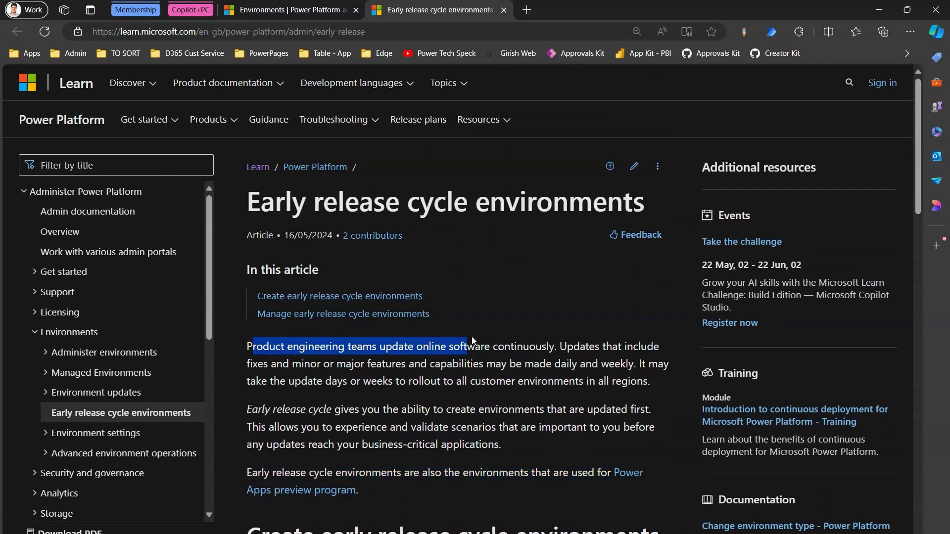
pyautogui.moveTo(551, 333); pyautogui.dragTo(631, 365)
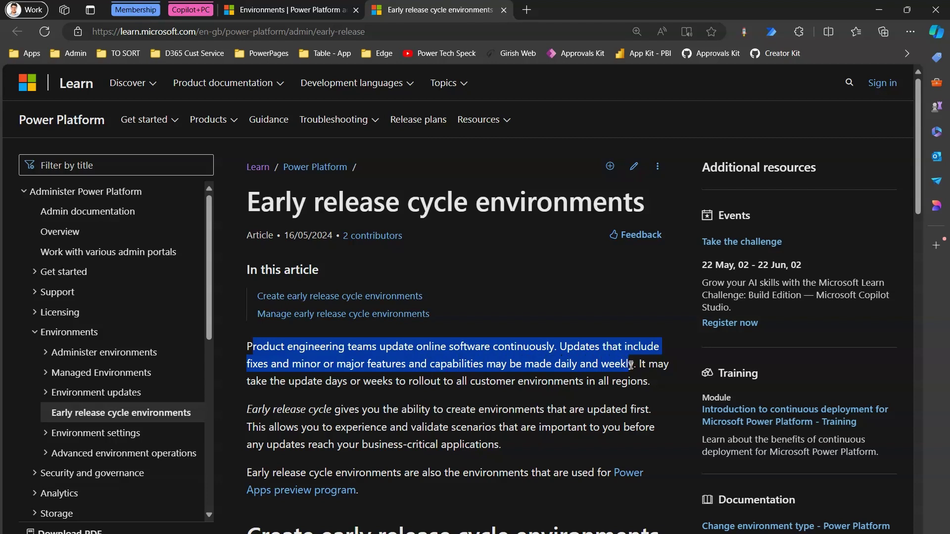
pyautogui.moveTo(247, 410); pyautogui.dragTo(552, 444)
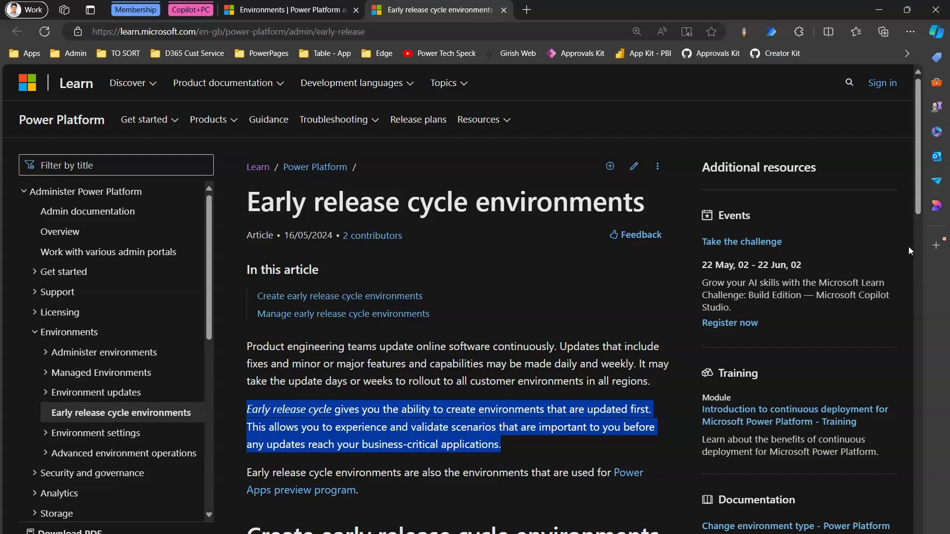
pyautogui.click(503, 446)
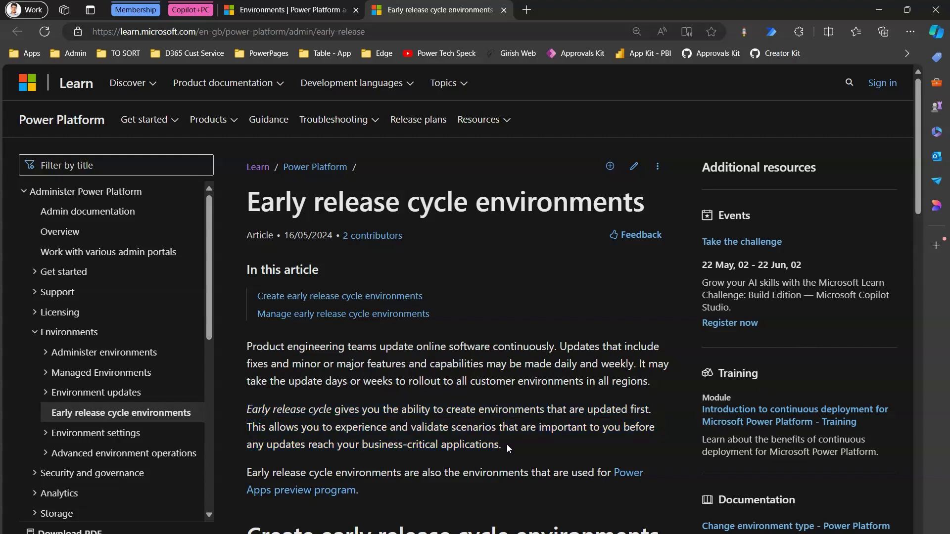
pyautogui.moveTo(503, 445); pyautogui.dragTo(461, 407)
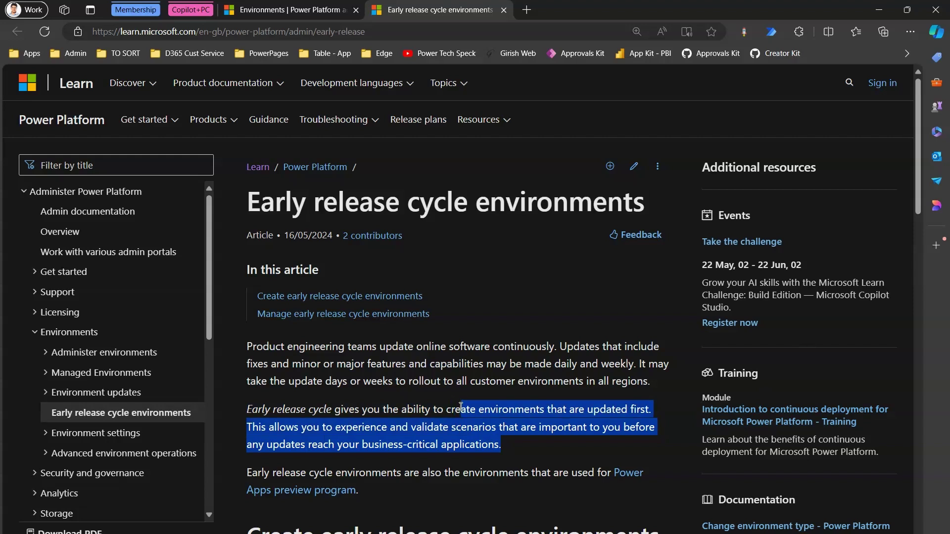
pyautogui.moveTo(460, 407); pyautogui.dragTo(270, 423)
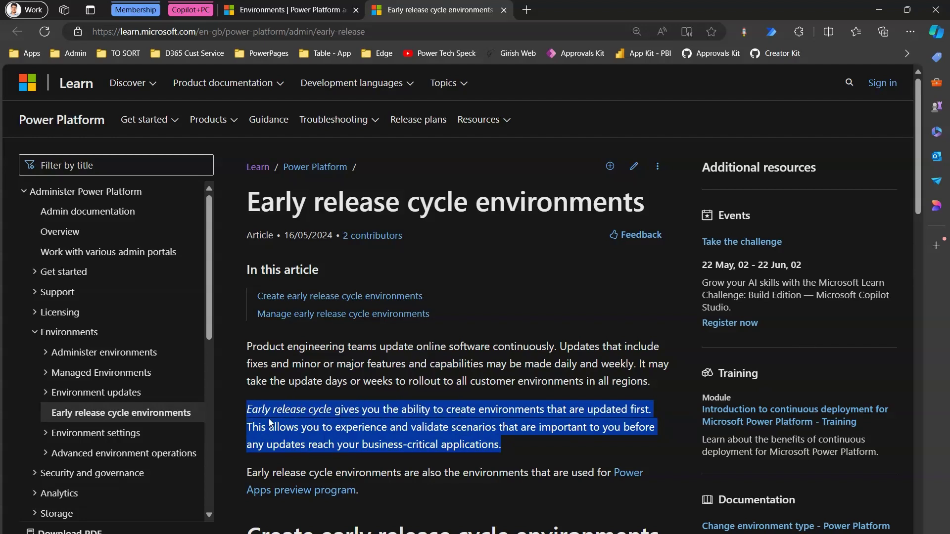
# Step: Return to the admin center, discard the new environment form and open the detailed view of the US Early Release Cycle environment
pyautogui.click(291, 8)
pyautogui.click(884, 510)
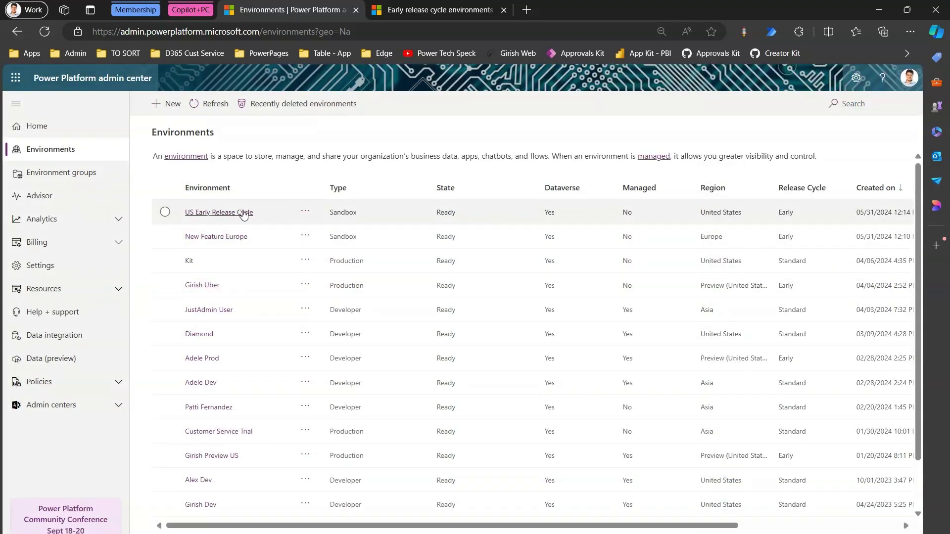
pyautogui.moveTo(234, 216)
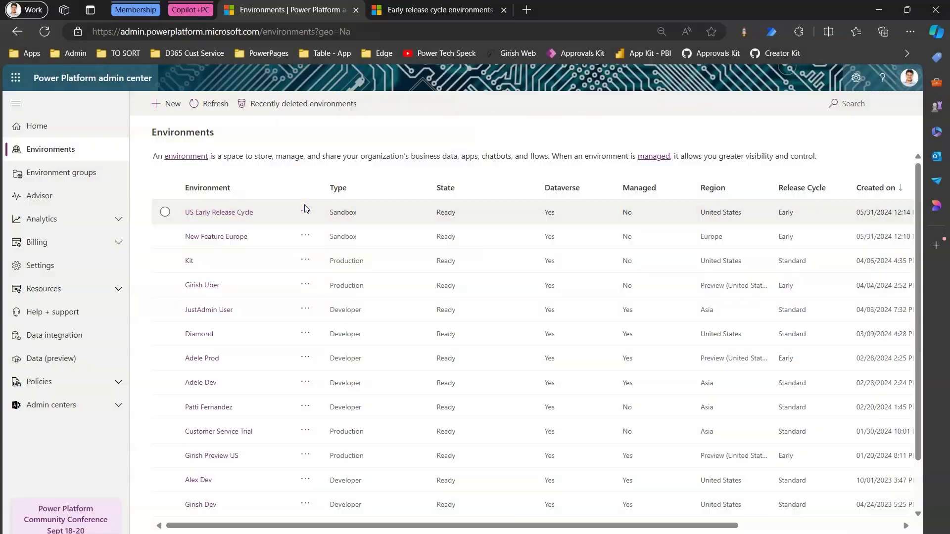
pyautogui.click(305, 213)
pyautogui.click(305, 213)
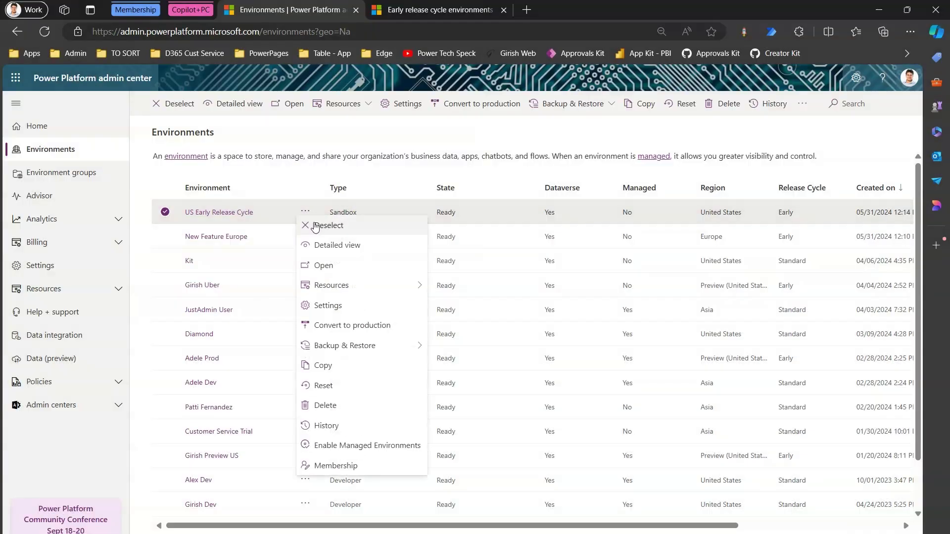
pyautogui.click(329, 246)
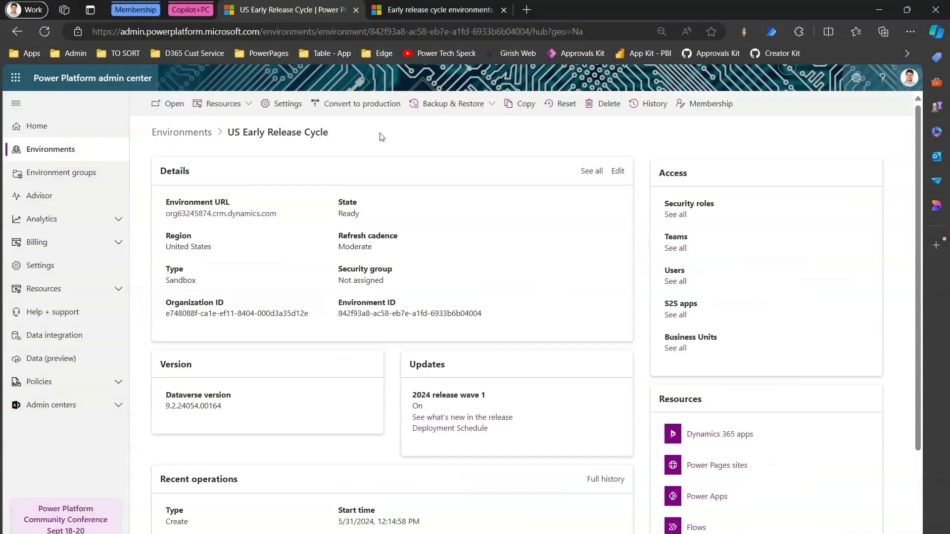
# Step: Open the environment's details for editing and view the Refresh cadence help and its available options
pyautogui.click(618, 171)
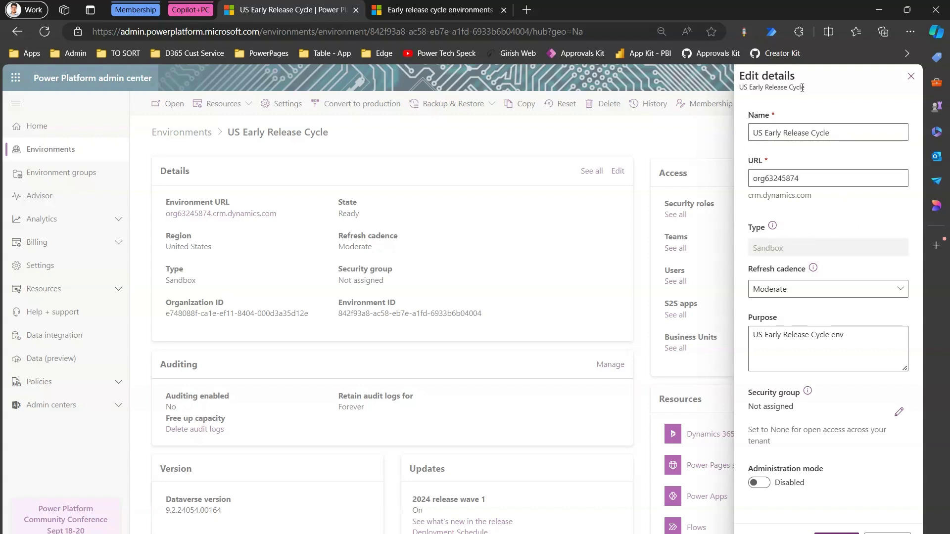
pyautogui.click(813, 268)
pyautogui.click(814, 268)
pyautogui.click(812, 268)
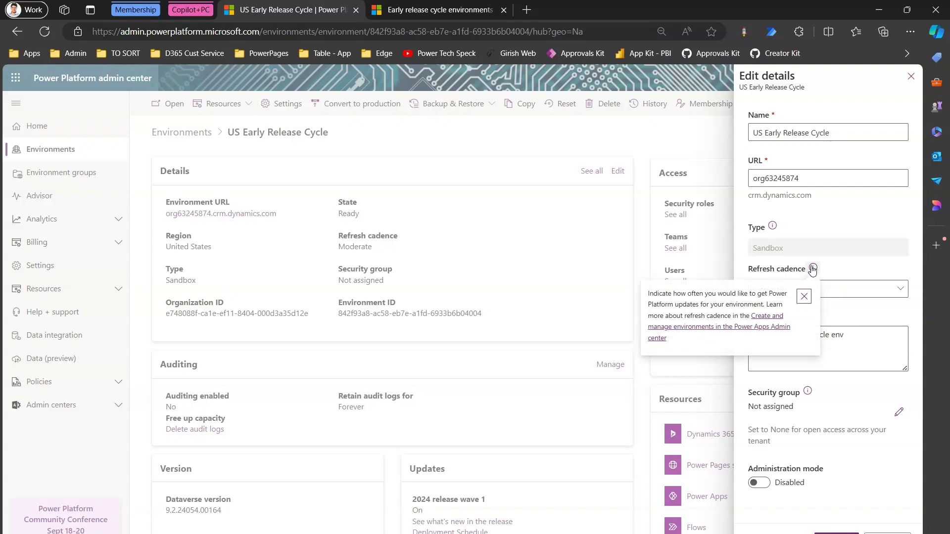
pyautogui.click(813, 268)
pyautogui.click(813, 269)
pyautogui.click(813, 269)
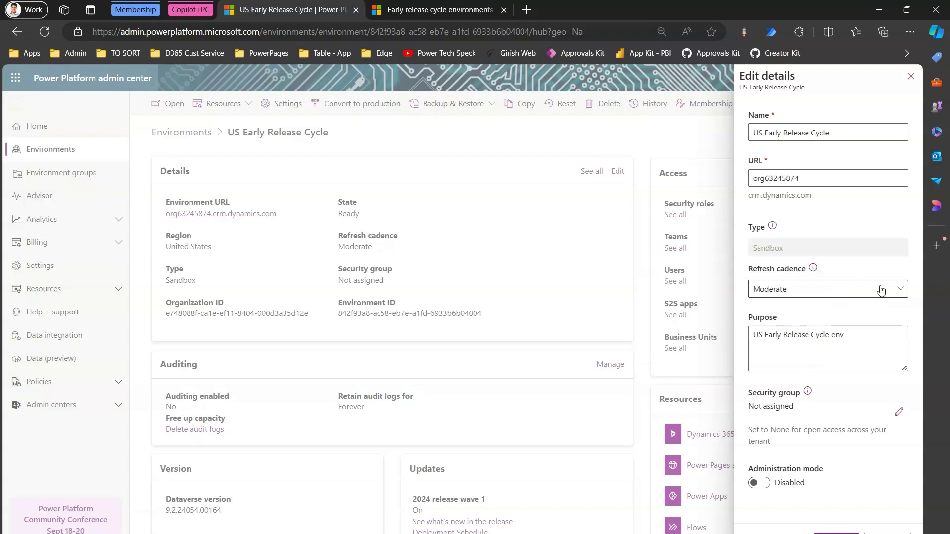
pyautogui.click(858, 292)
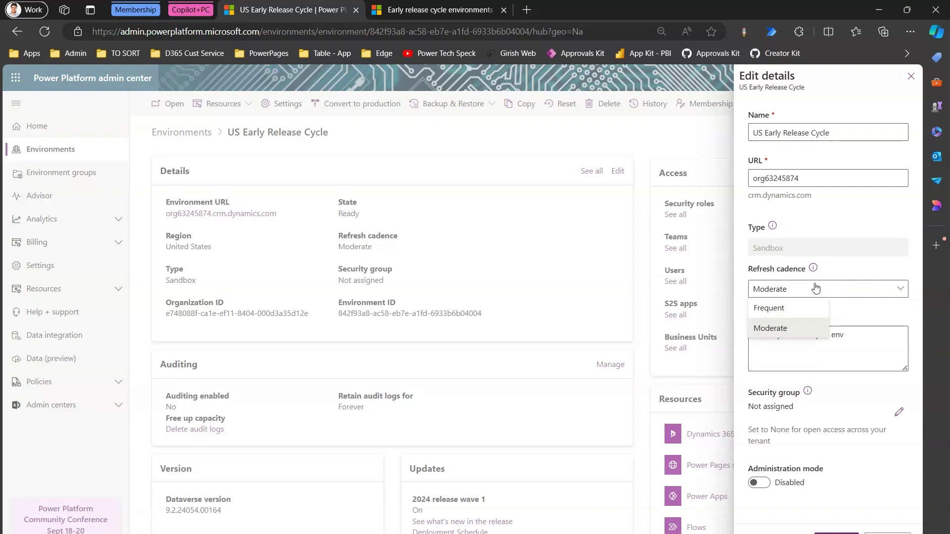
# Step: Open the Create and manage environments documentation linked in the Refresh cadence help
pyautogui.click(813, 269)
pyautogui.click(813, 269)
pyautogui.click(813, 269)
pyautogui.click(813, 269)
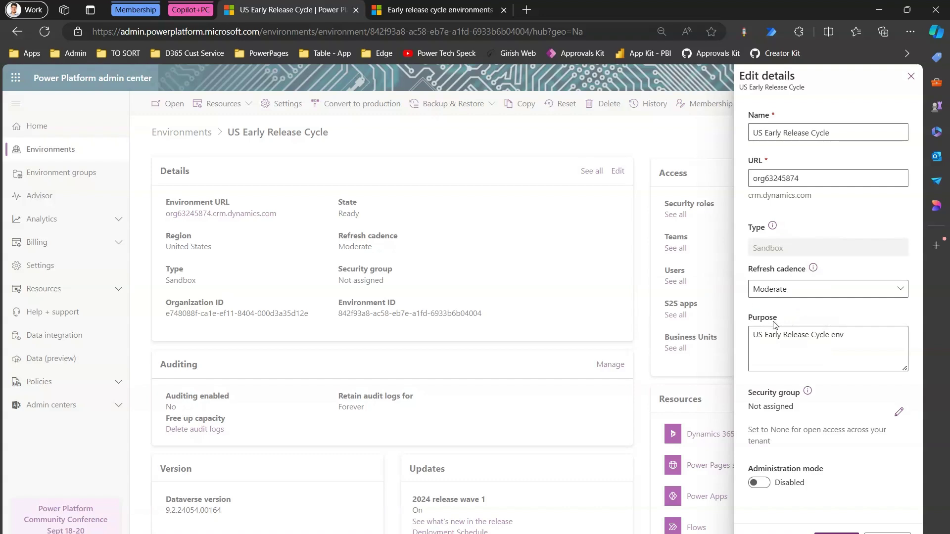
pyautogui.click(813, 268)
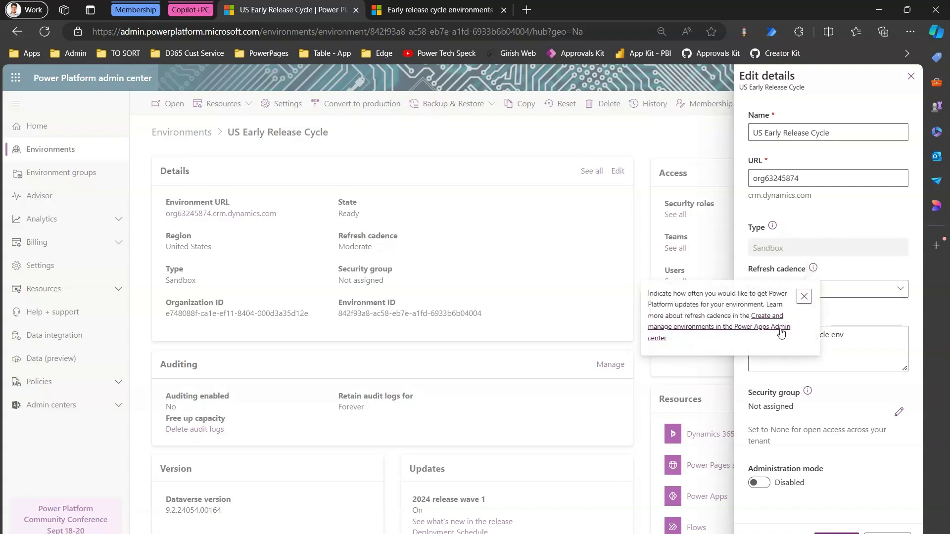
pyautogui.click(781, 333)
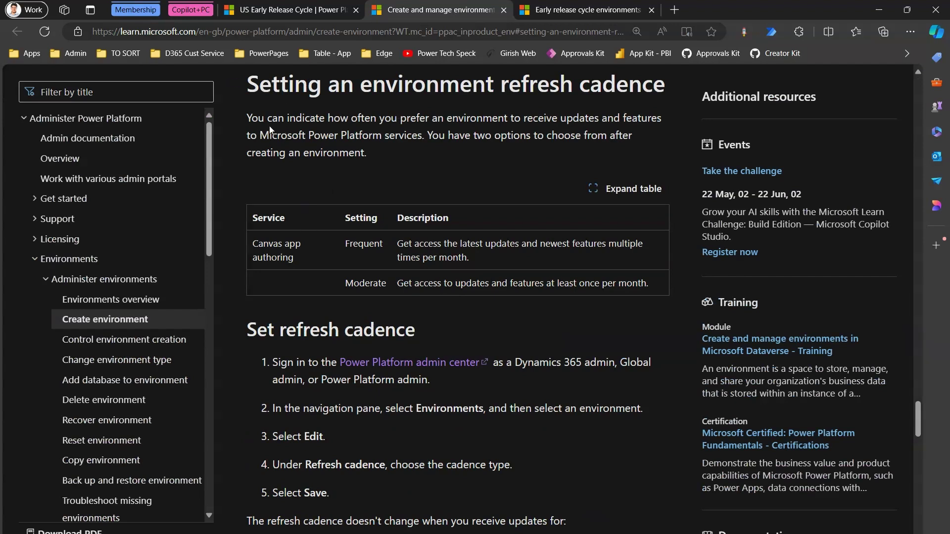
# Step: Read how to set an environment refresh cadence, highlighting the description, the cadence instruction and the Canvas app authoring service
pyautogui.moveTo(277, 119); pyautogui.dragTo(421, 135)
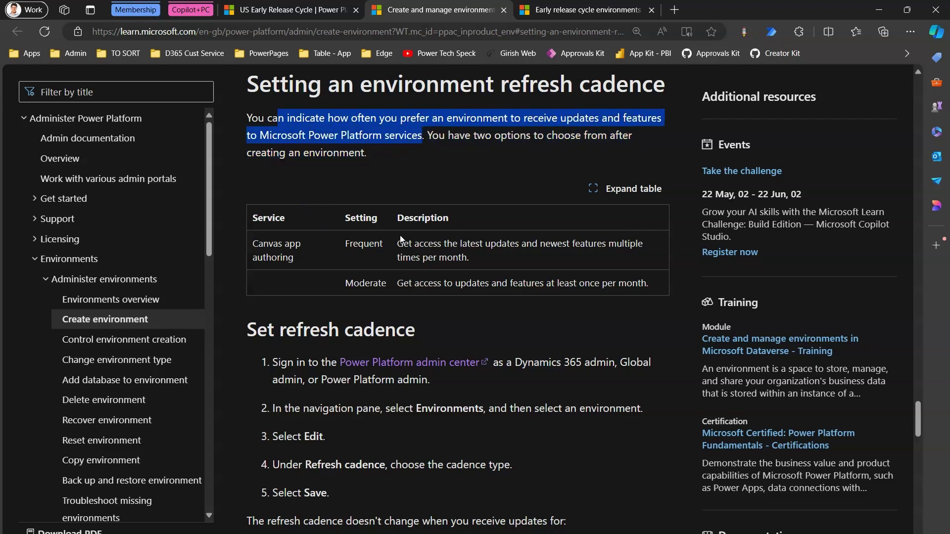
pyautogui.moveTo(340, 462); pyautogui.dragTo(401, 462)
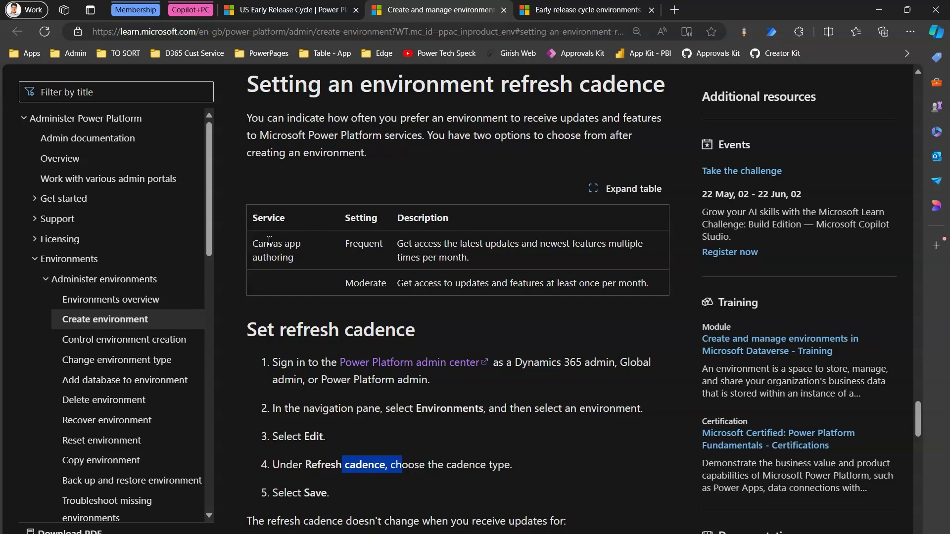
pyautogui.moveTo(253, 246); pyautogui.dragTo(295, 263)
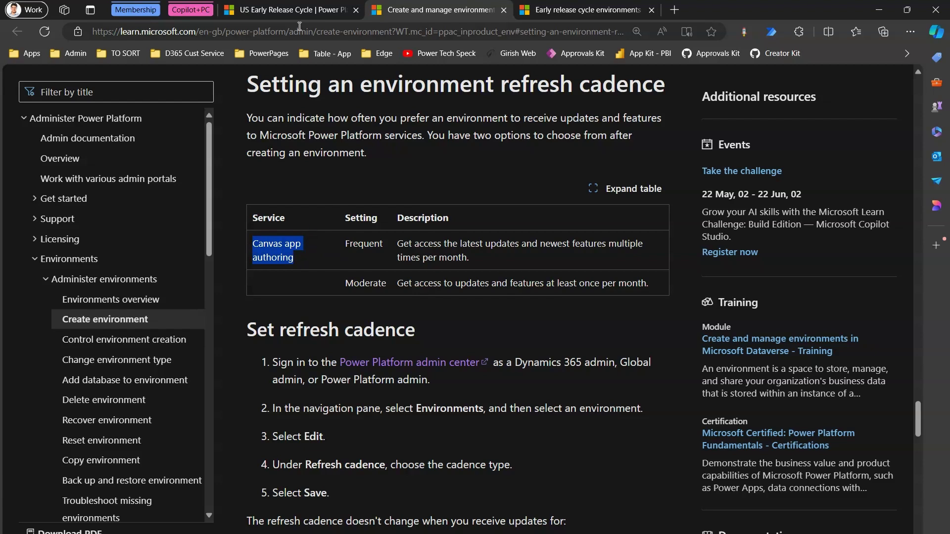
# Step: Return to the admin center, close the environment's edit details without saving and open its settings
pyautogui.click(298, 8)
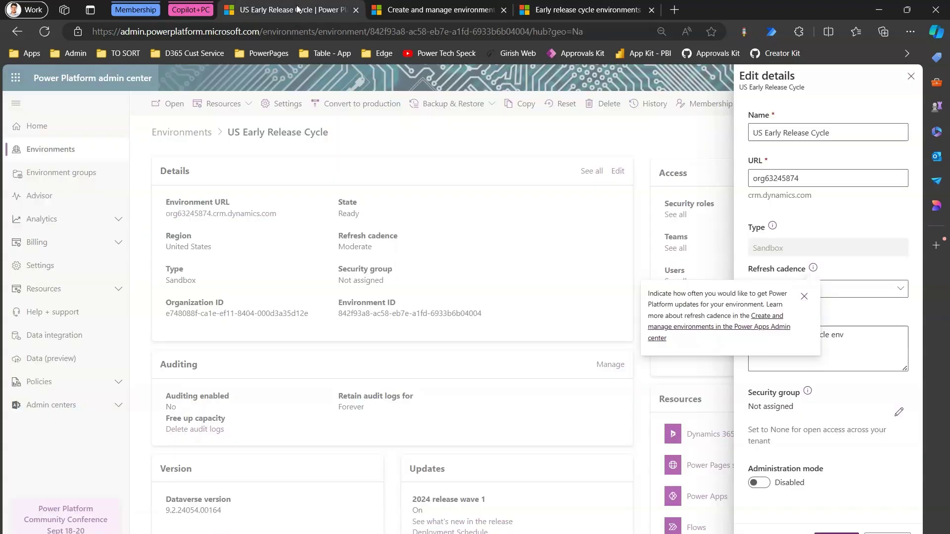
pyautogui.click(911, 76)
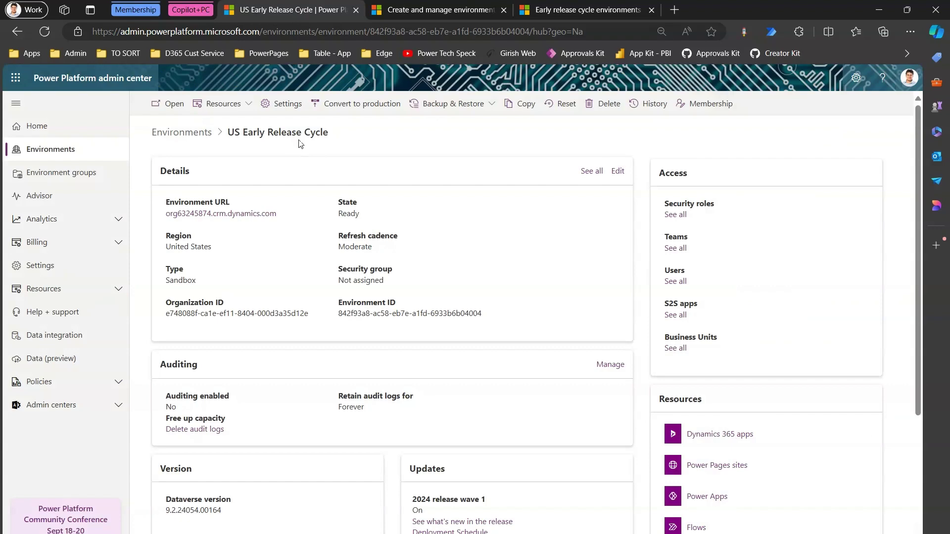
pyautogui.click(301, 104)
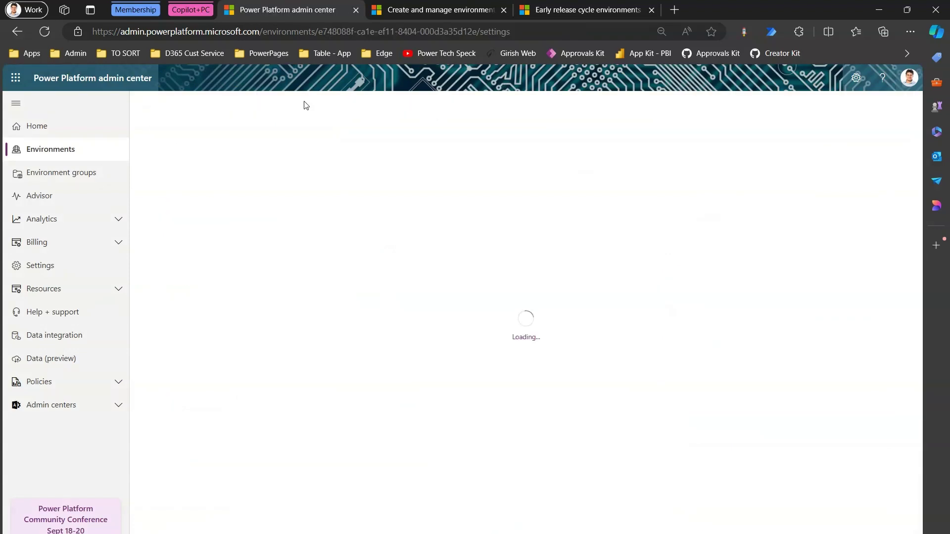
# Step: Open the Behavior page in the environment's Product settings and view the options for Model-driven app release channel
pyautogui.click(176, 181)
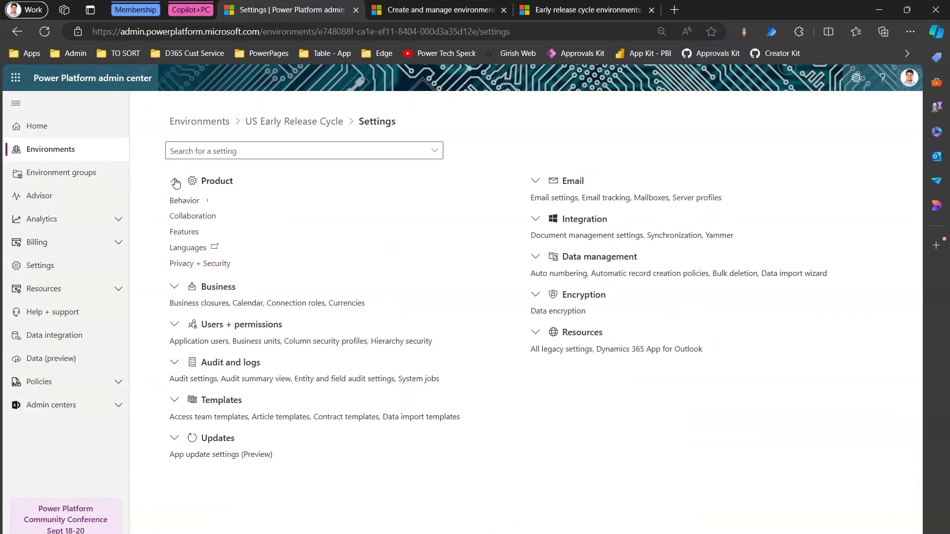
pyautogui.click(191, 203)
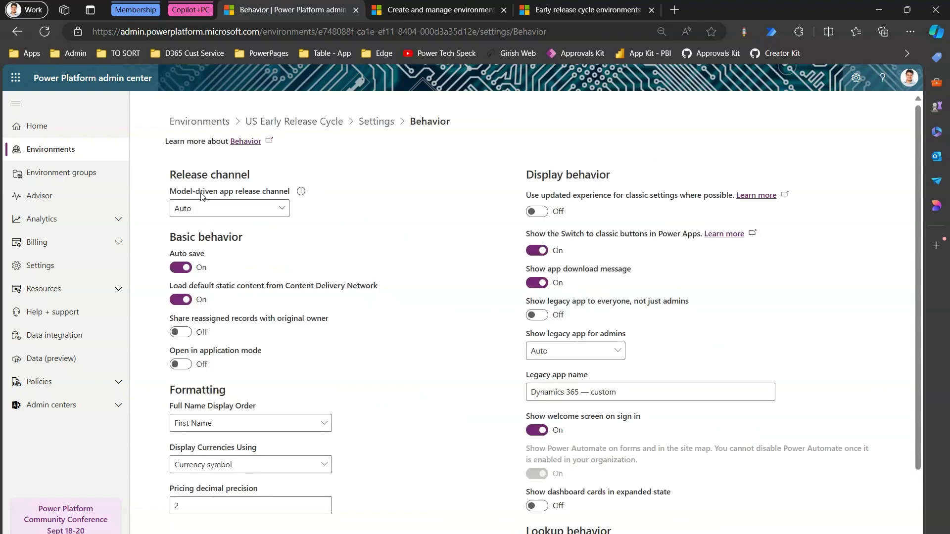
pyautogui.click(216, 208)
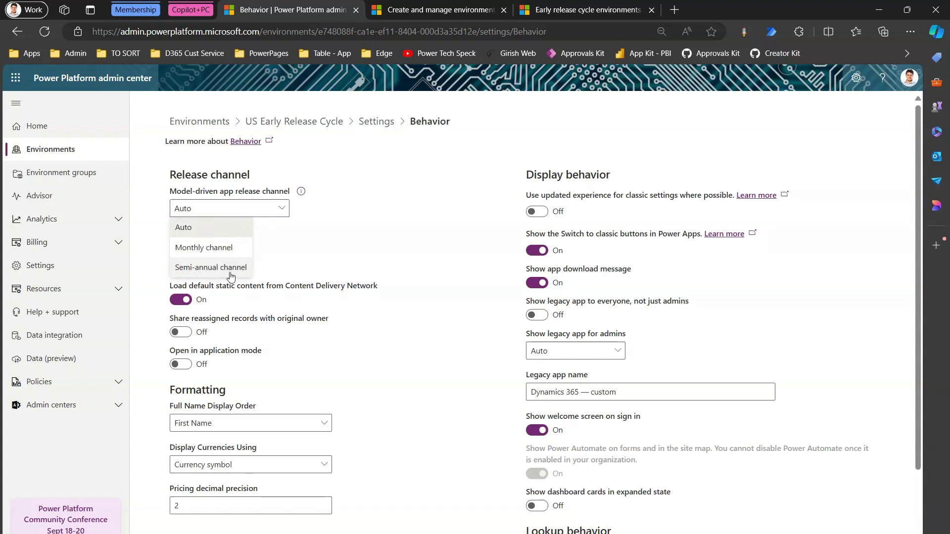
pyautogui.click(316, 247)
pyautogui.click(276, 208)
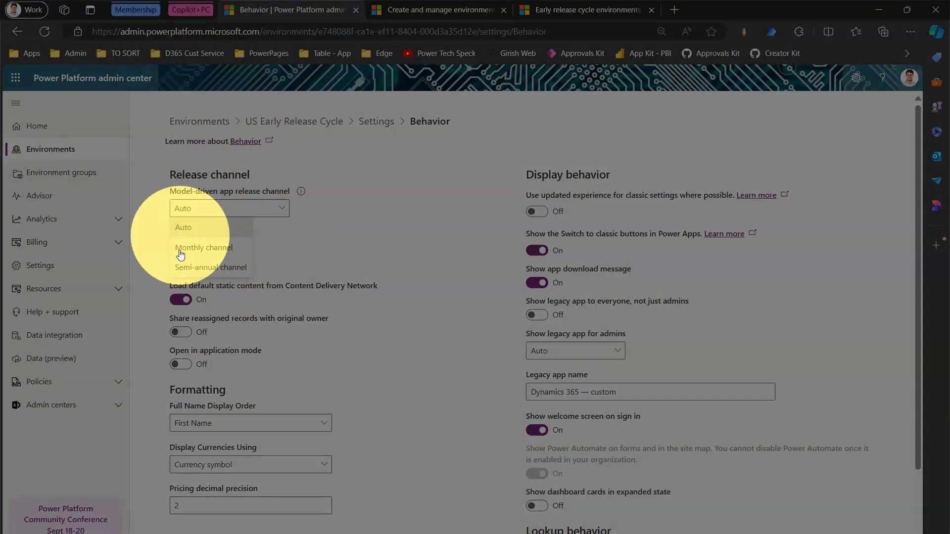
pyautogui.click(366, 188)
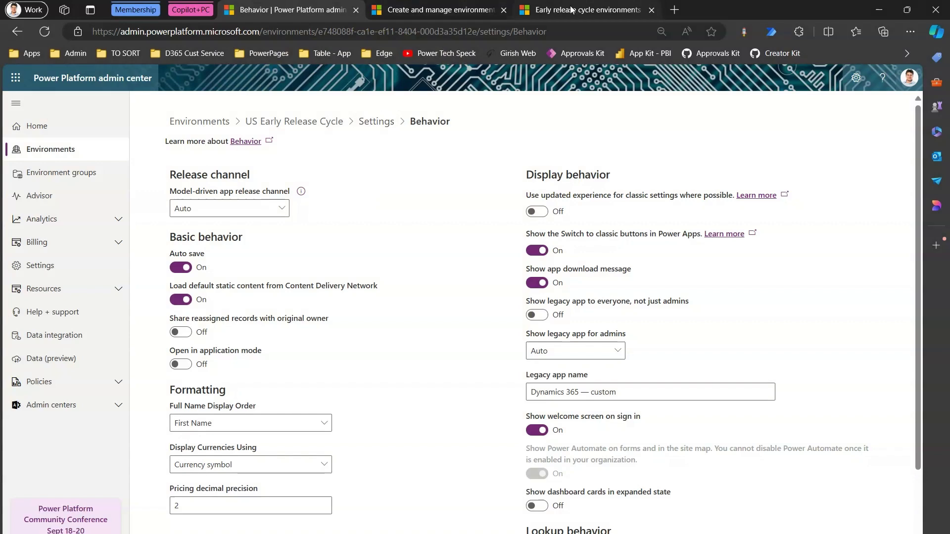
# Step: Revisit the Create and manage environments documentation, highlighting the environment refresh cadence heading and the Canvas app authoring service
pyautogui.click(467, 9)
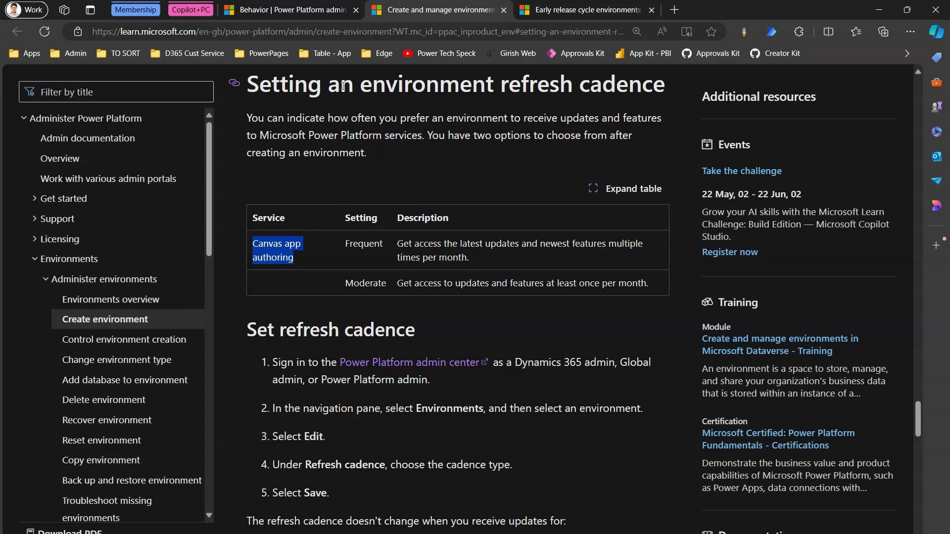
pyautogui.moveTo(364, 87); pyautogui.dragTo(627, 89)
pyautogui.moveTo(253, 246); pyautogui.dragTo(296, 262)
# Step: Return to the admin center, leave the Behavior page discarding its changes, and open the Users list in the environment's Users + permissions settings
pyautogui.click(269, 8)
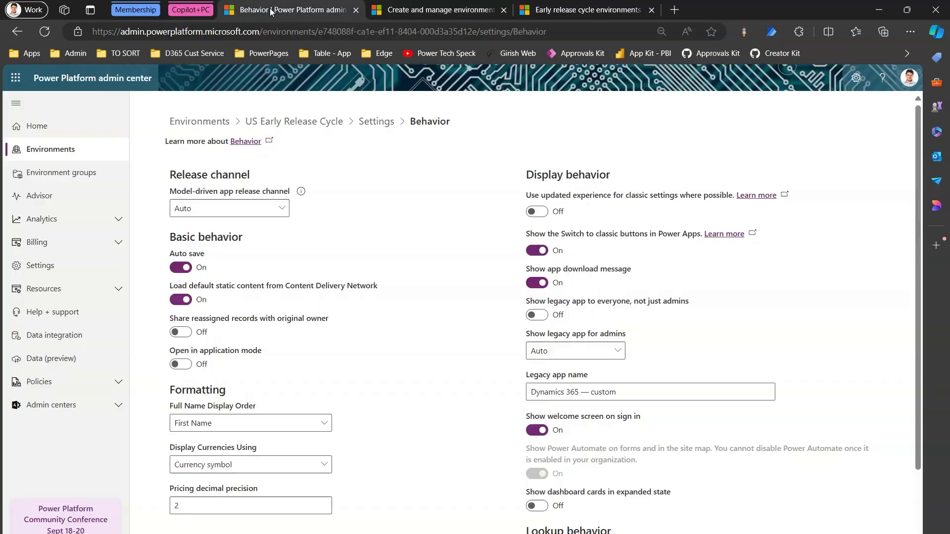
pyautogui.click(318, 121)
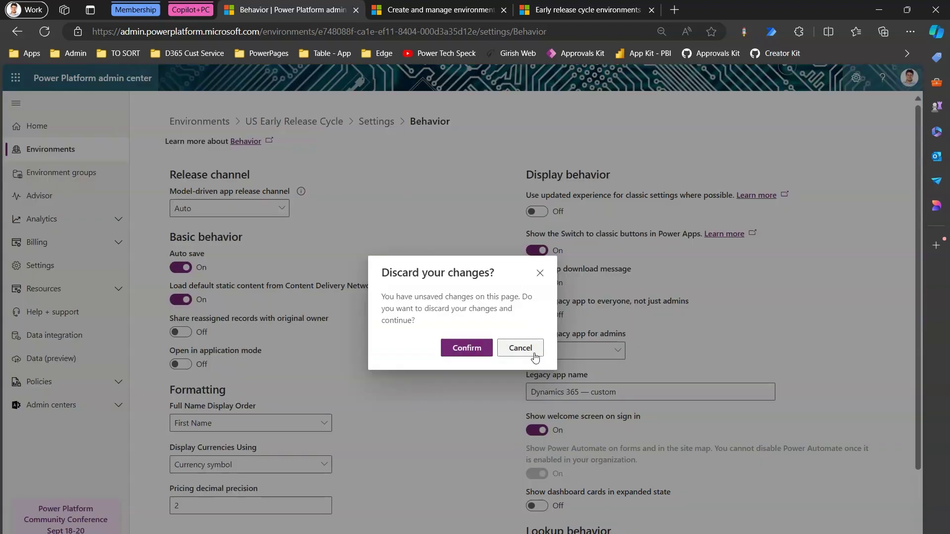
pyautogui.click(467, 348)
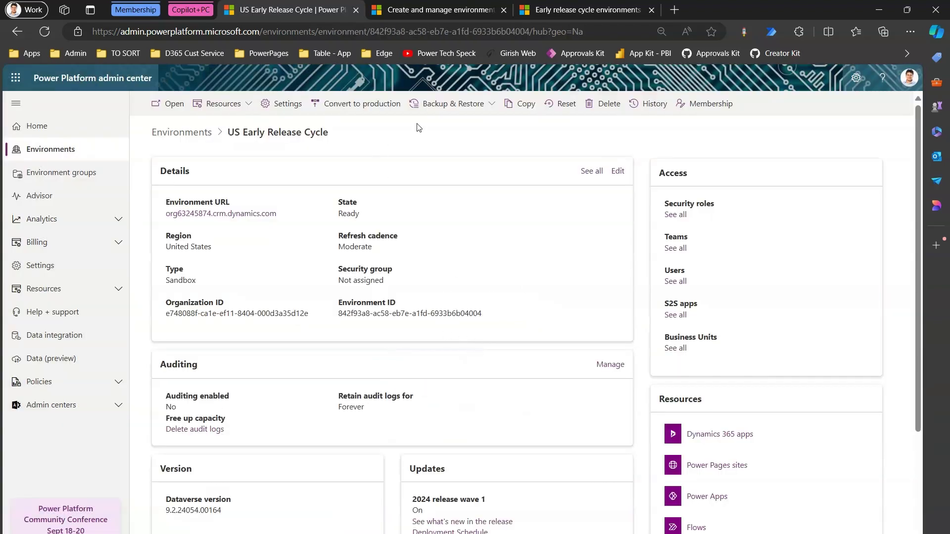
pyautogui.click(280, 105)
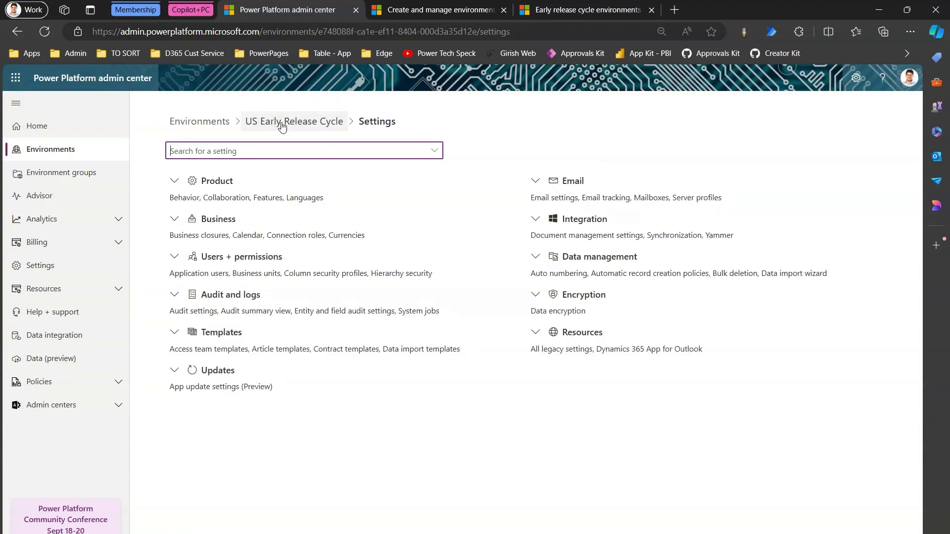
pyautogui.click(172, 259)
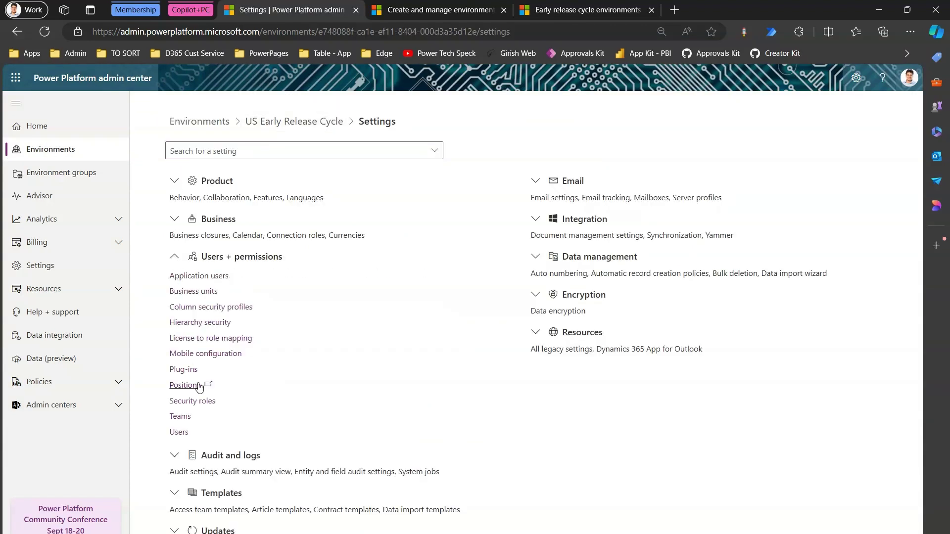
pyautogui.click(182, 434)
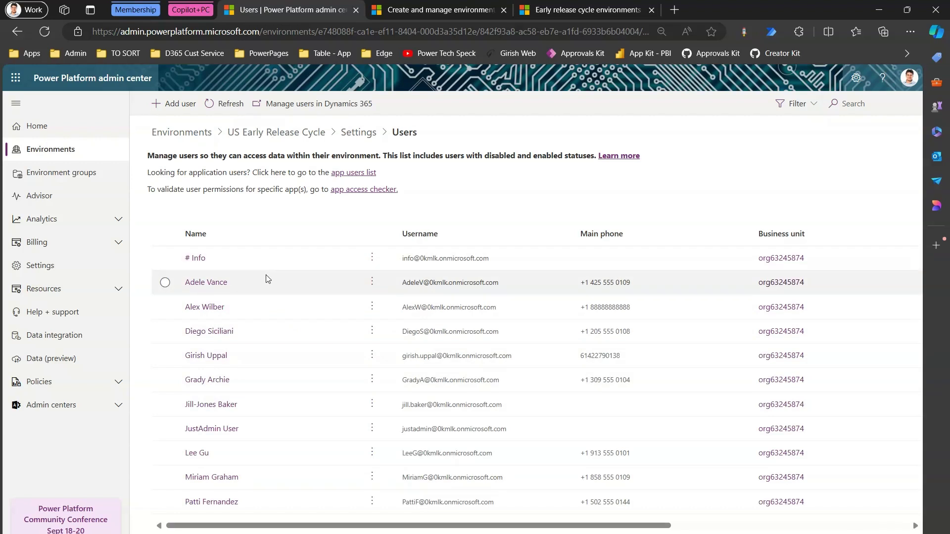
# Step: Open the channel change for the second listed user, select Monthly channel as User channel override and highlight the Current model app channel label
pyautogui.click(372, 284)
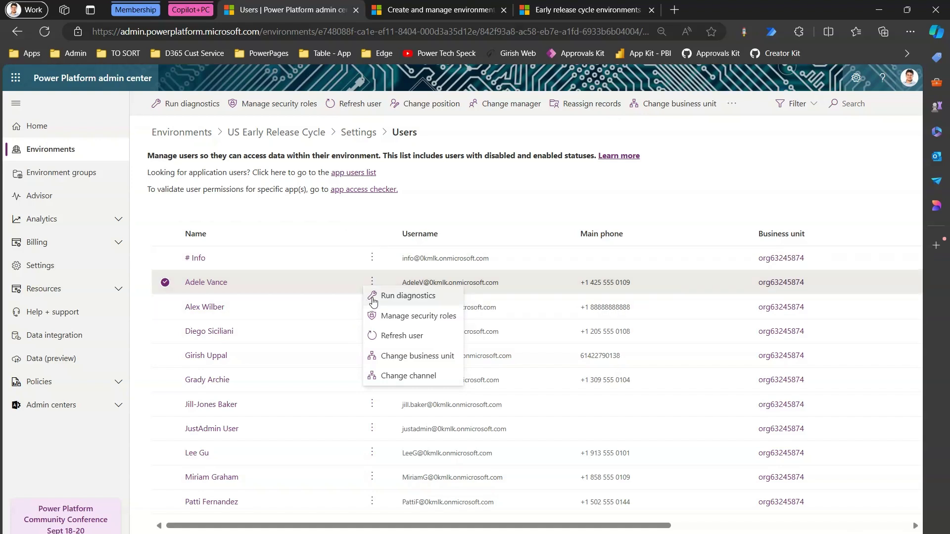
pyautogui.click(401, 377)
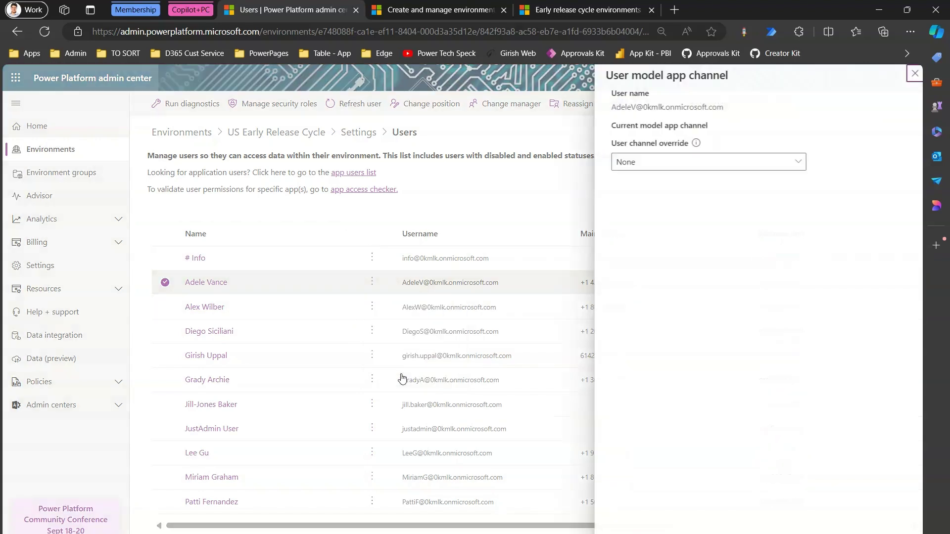
pyautogui.click(689, 164)
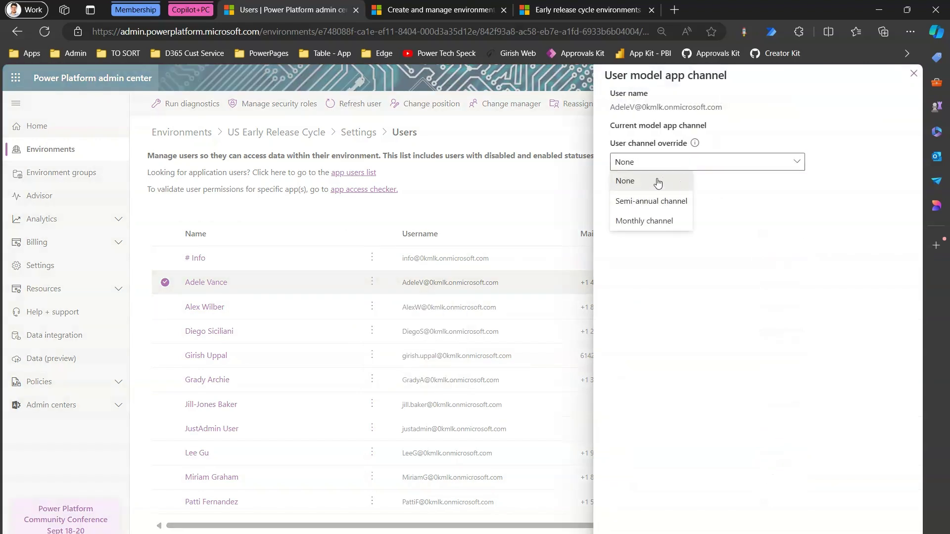
pyautogui.click(650, 226)
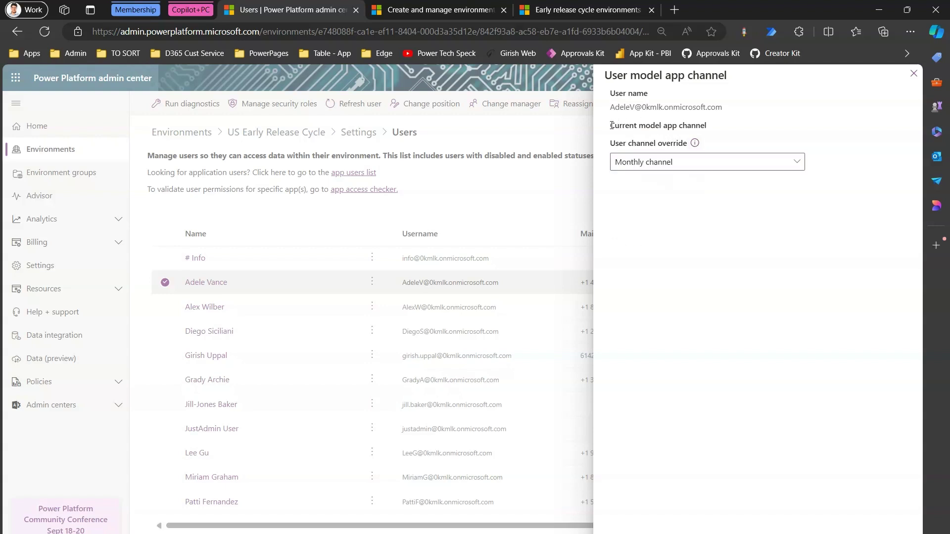
pyautogui.moveTo(612, 125); pyautogui.dragTo(706, 125)
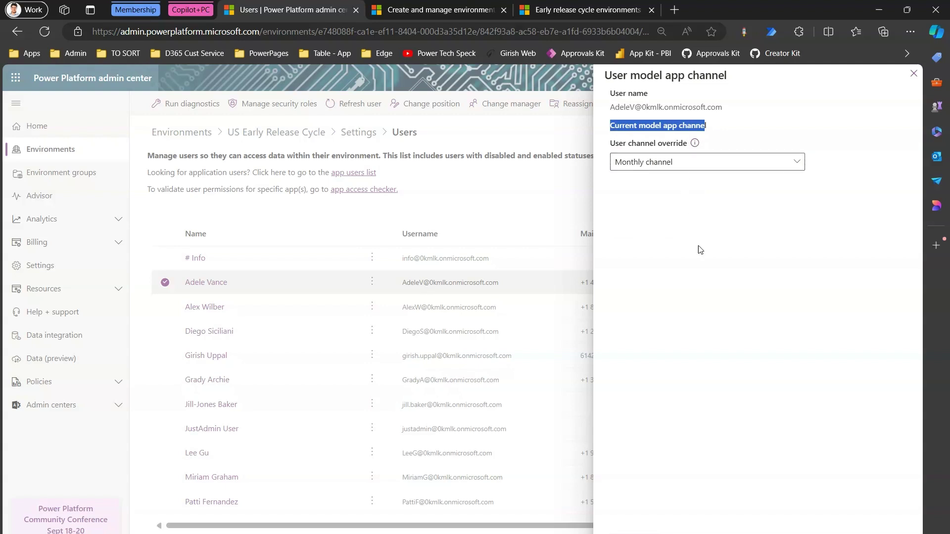
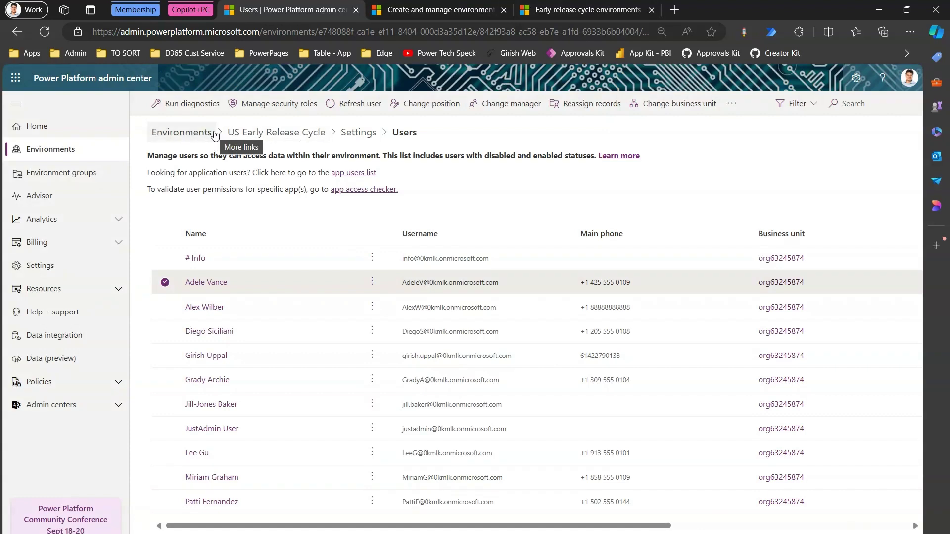
# Step: Return to the environments list and start a new environment with the region set to United States
pyautogui.click(183, 137)
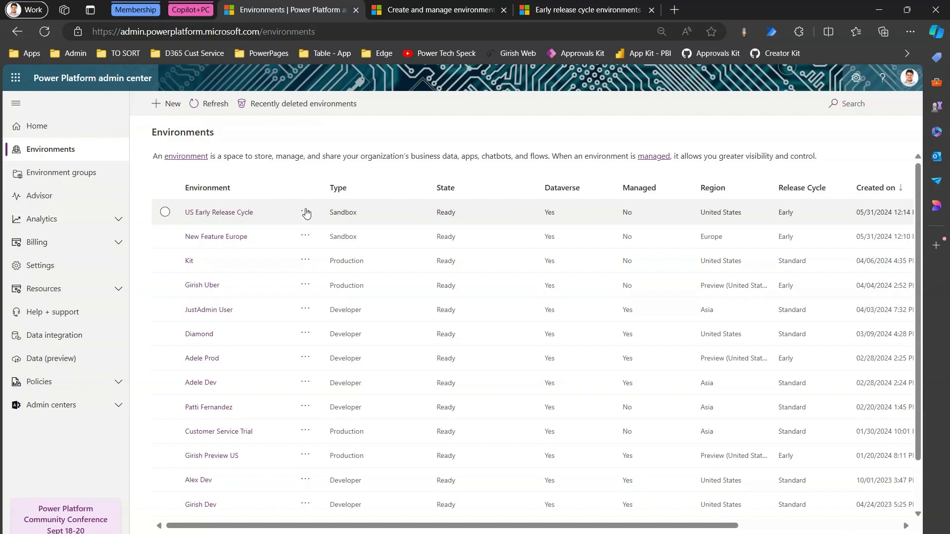
pyautogui.click(170, 104)
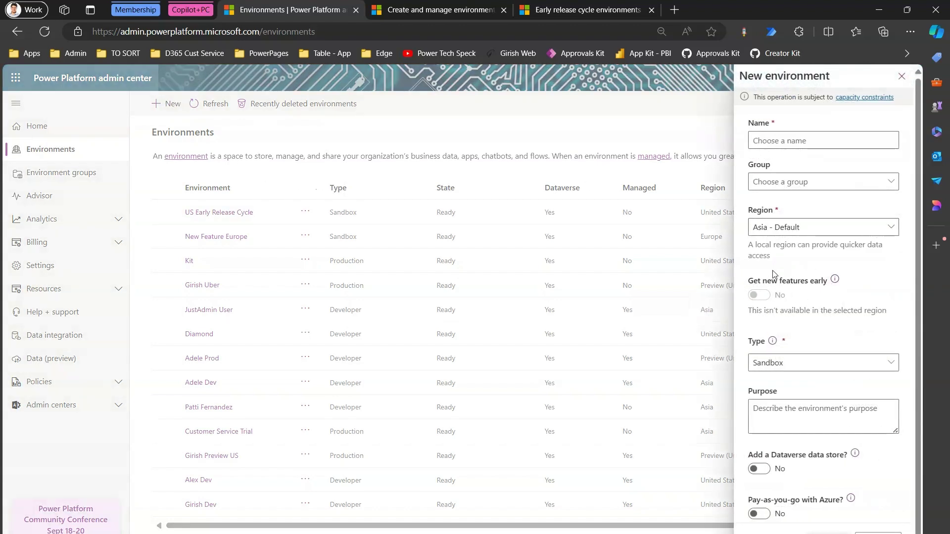
pyautogui.click(805, 230)
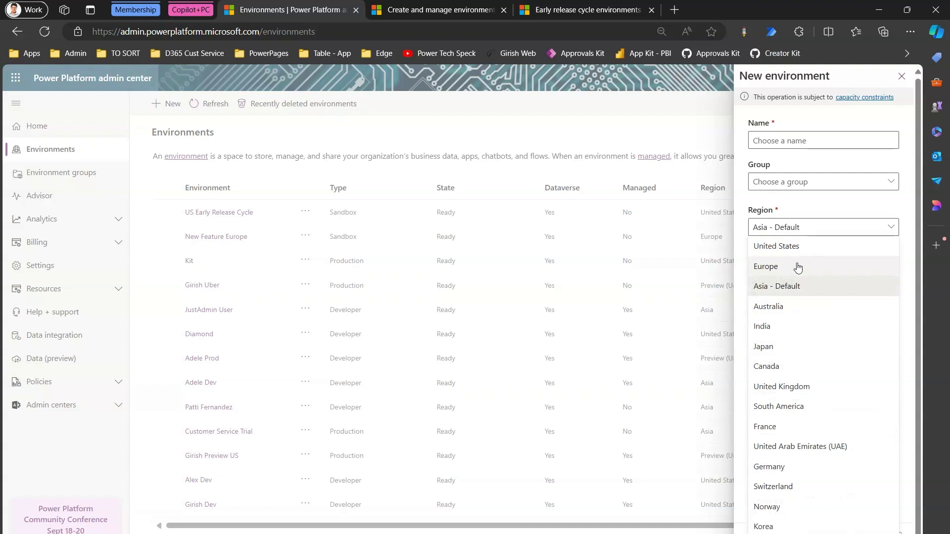
pyautogui.click(797, 246)
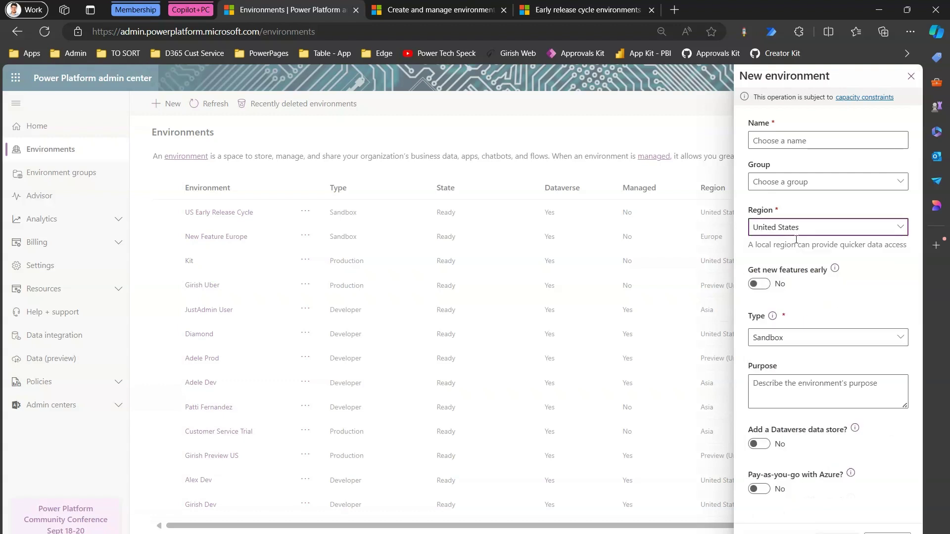
# Step: Step the region through the list to India and on to Canada, and switch Get new features early on and off again
pyautogui.press('Down')
pyautogui.press('Down')
pyautogui.press('Down')
pyautogui.press('Down')
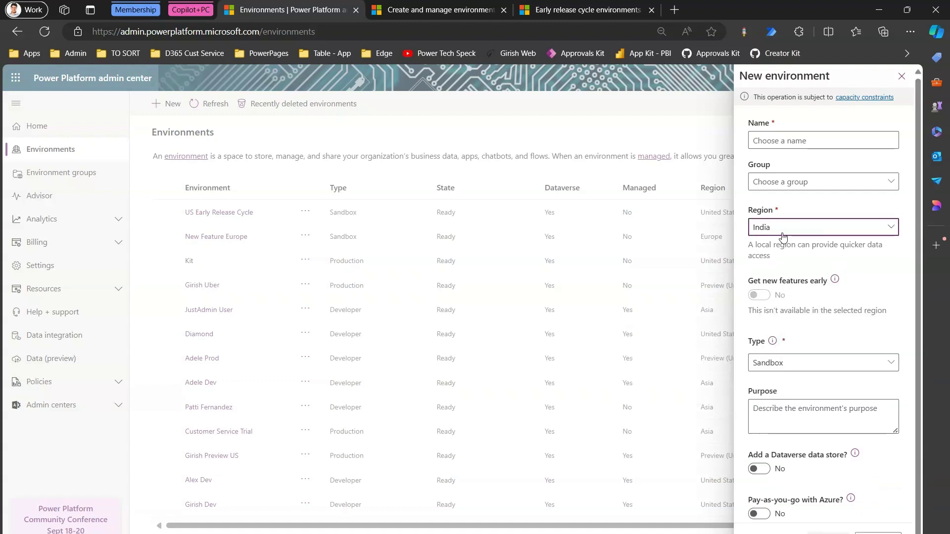
pyautogui.press('Down')
pyautogui.press('Down')
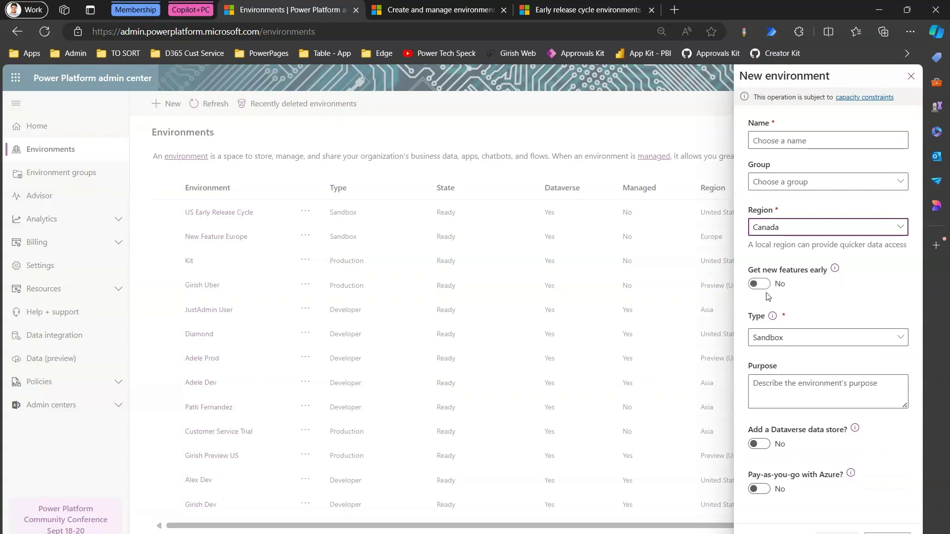
pyautogui.click(766, 284)
pyautogui.click(765, 284)
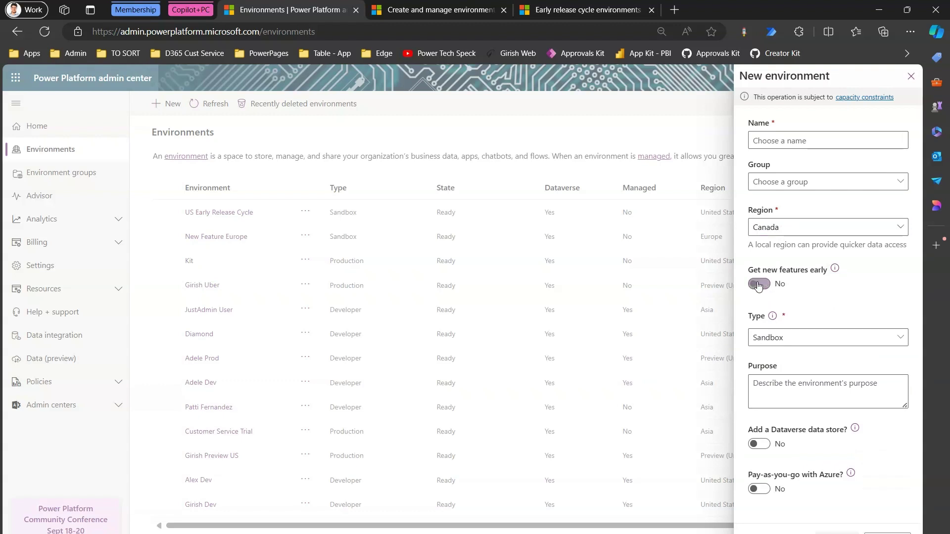
# Step: Check Get new features early with the region set in turn to United Kingdom, South America, France, United Arab Emirates (UAE) and Germany
pyautogui.click(788, 229)
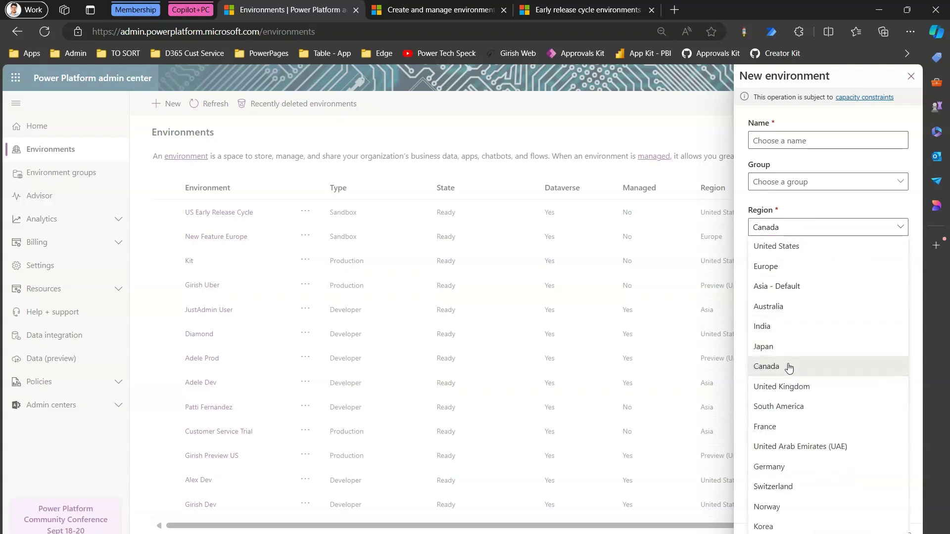
pyautogui.click(789, 384)
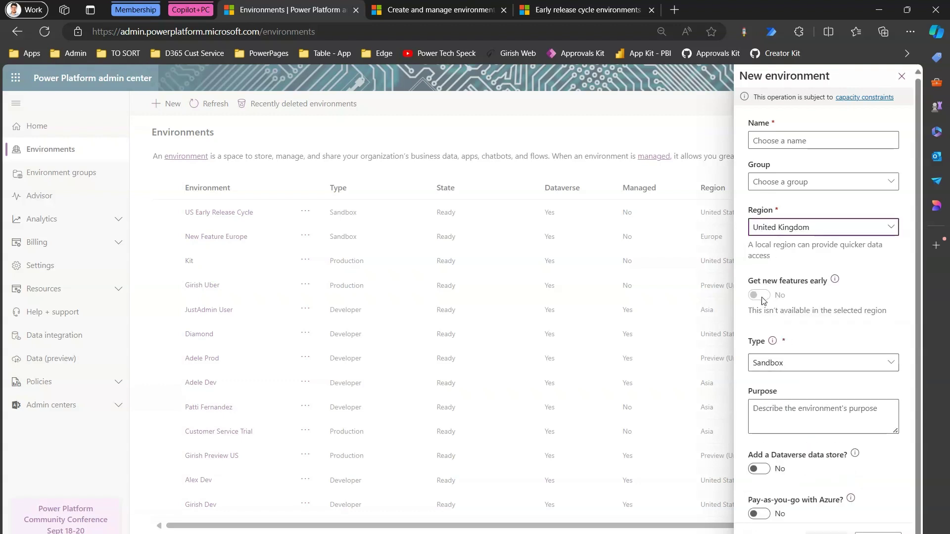
pyautogui.click(785, 239)
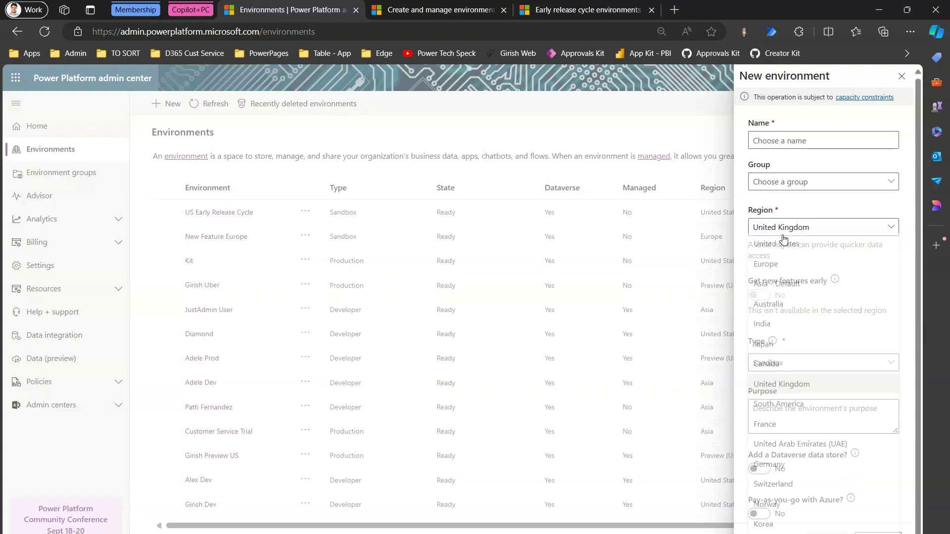
pyautogui.click(787, 404)
pyautogui.click(782, 231)
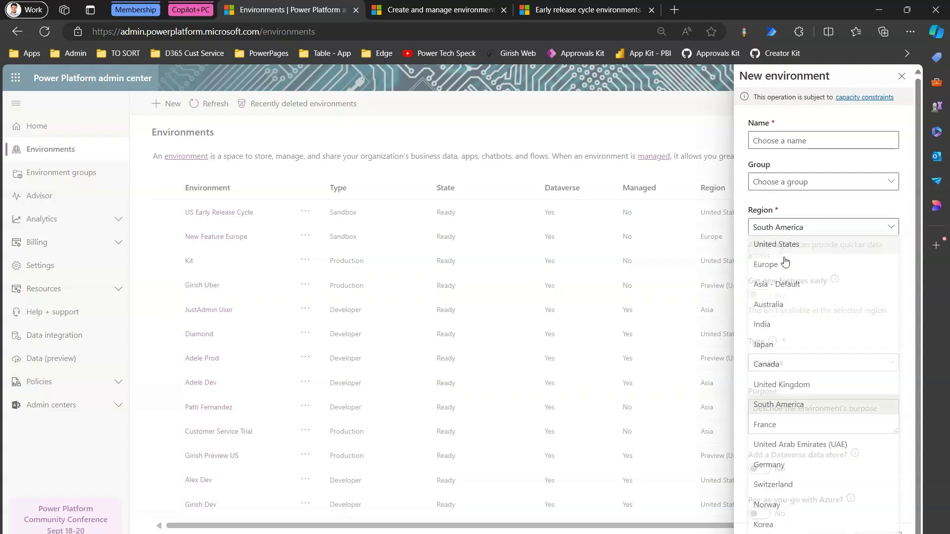
pyautogui.click(805, 426)
pyautogui.click(815, 230)
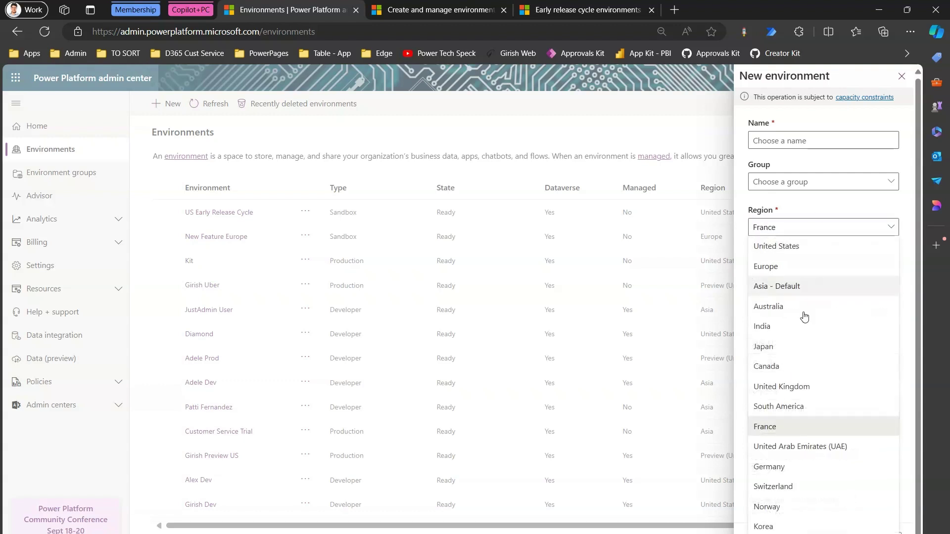
pyautogui.click(798, 447)
pyautogui.click(782, 230)
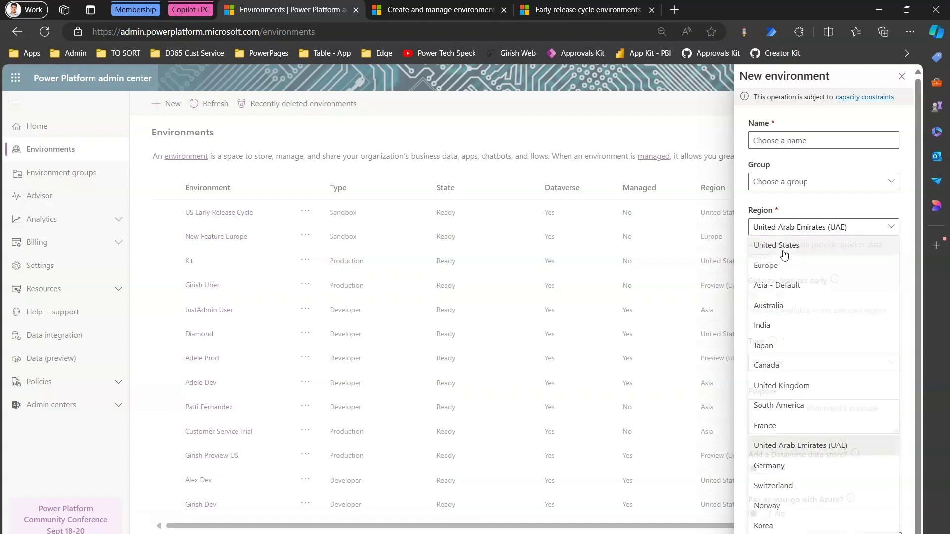
pyautogui.click(787, 468)
pyautogui.click(777, 232)
pyautogui.click(780, 474)
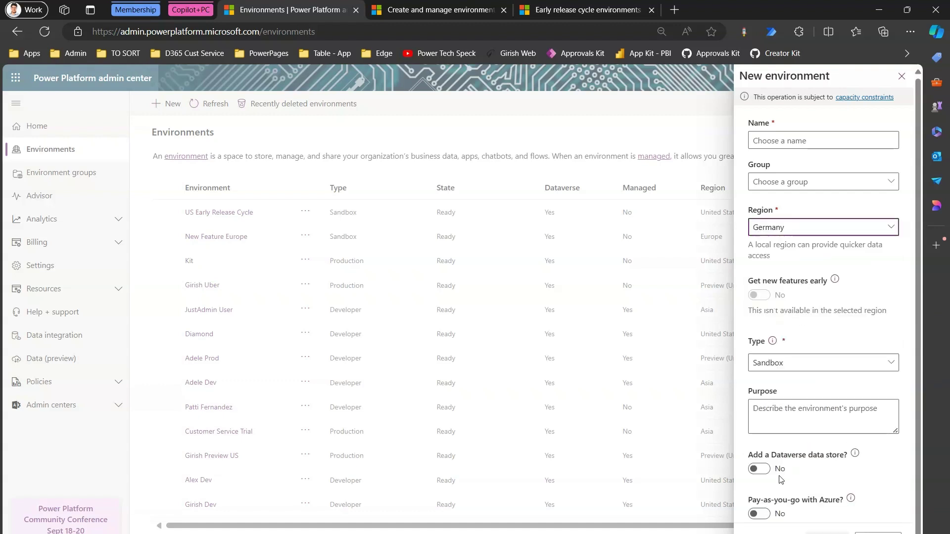
# Step: Check Get new features early for Switzerland, Norway and Korea, and leave the new environment's region set to South Africa
pyautogui.click(788, 235)
pyautogui.click(804, 491)
pyautogui.click(786, 231)
pyautogui.click(797, 506)
pyautogui.click(785, 228)
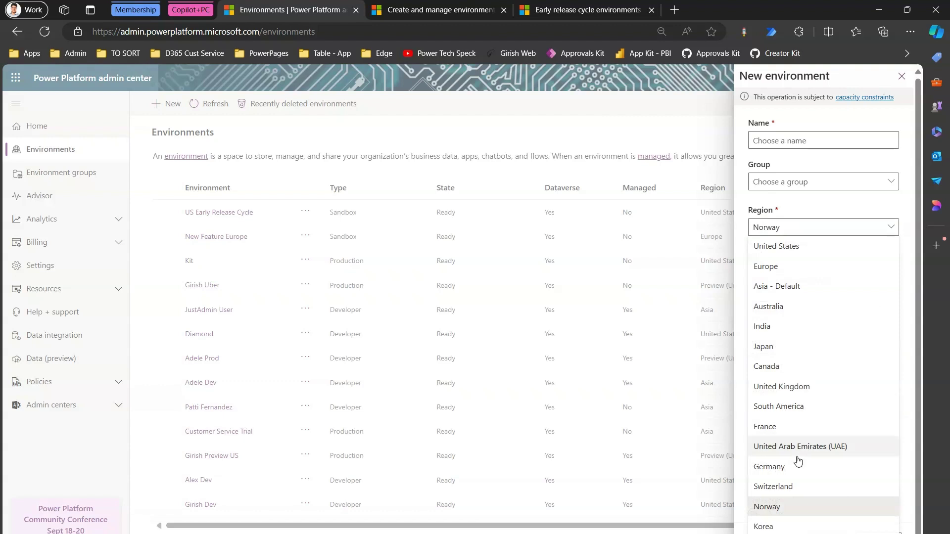
pyautogui.click(796, 521)
pyautogui.click(766, 227)
pyautogui.click(810, 329)
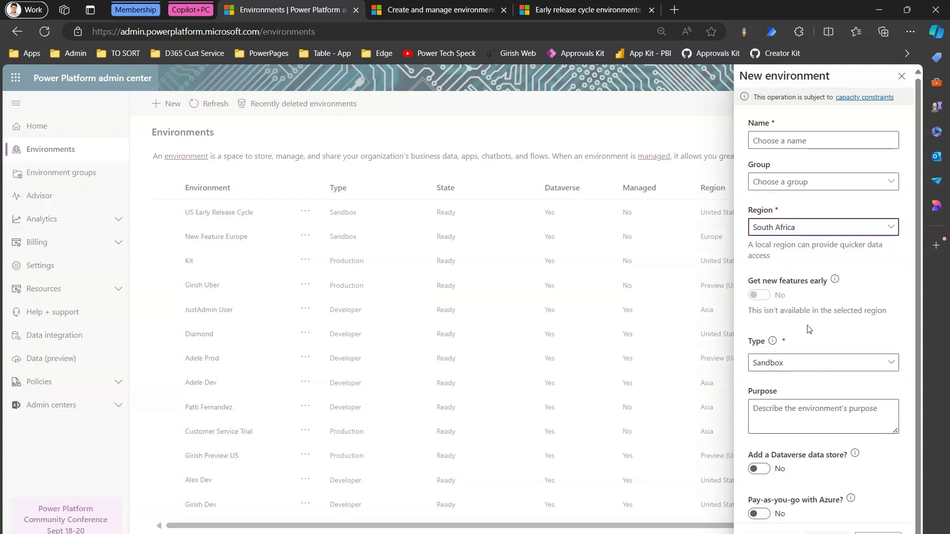
pyautogui.click(781, 236)
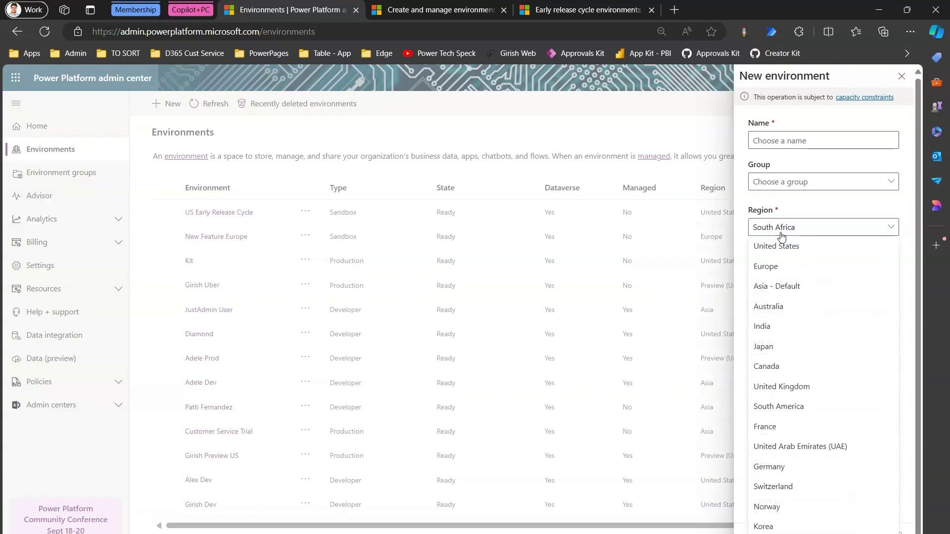
pyautogui.click(787, 207)
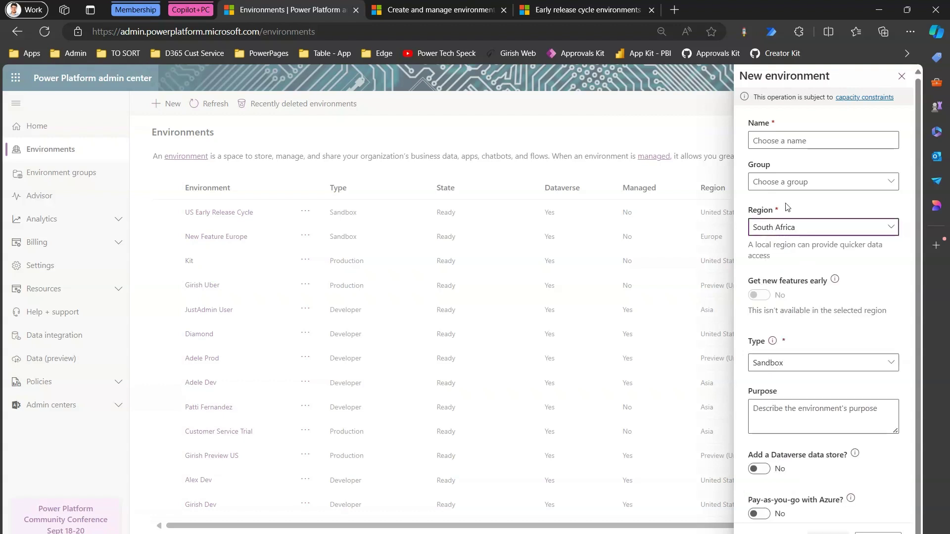